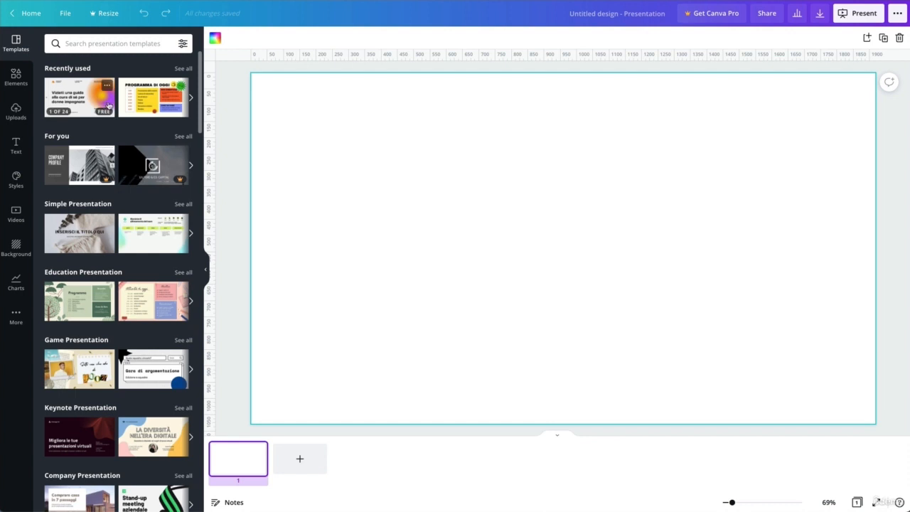
Step: Add the purple bull head graphic to the blank slide and enlarge it around the slide's centre
click(15, 77)
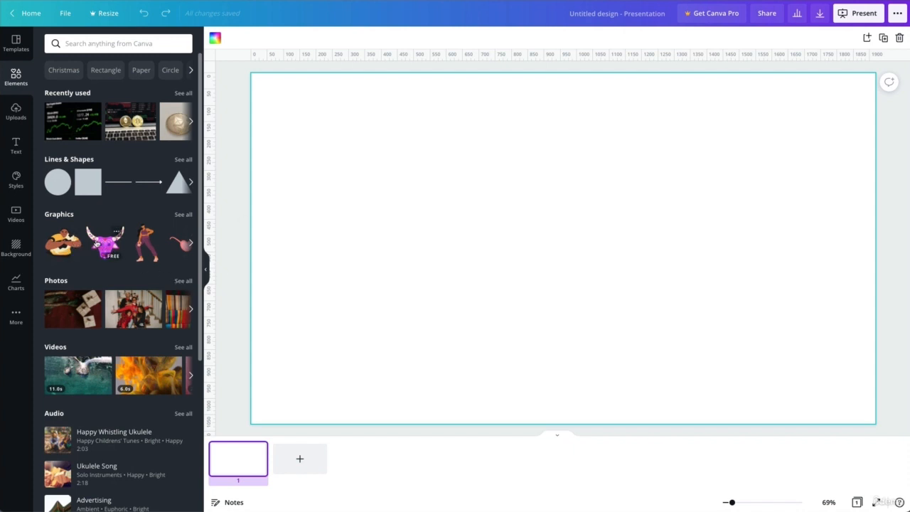
drag(98, 243, 555, 240)
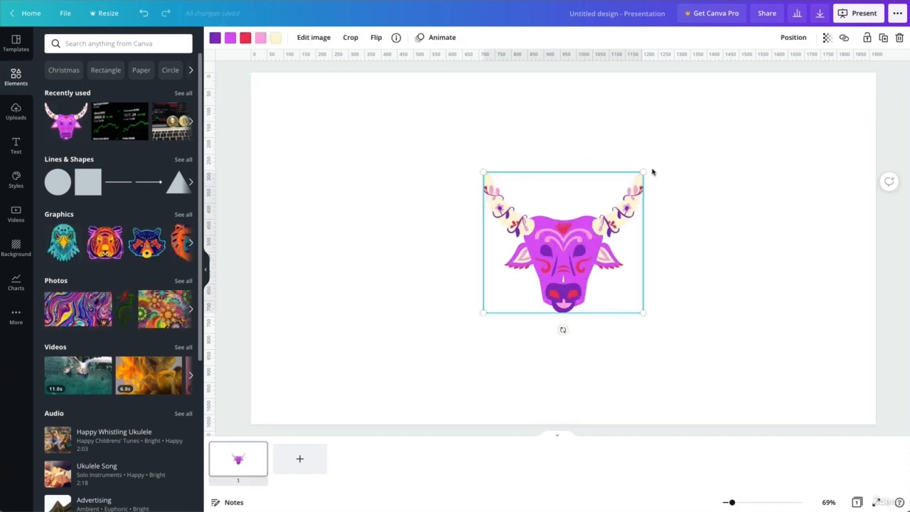
drag(644, 168, 594, 201)
click(352, 186)
Step: Search the elements for "gradient" and set the pink-to-blue gradient image as the slide background
click(98, 47)
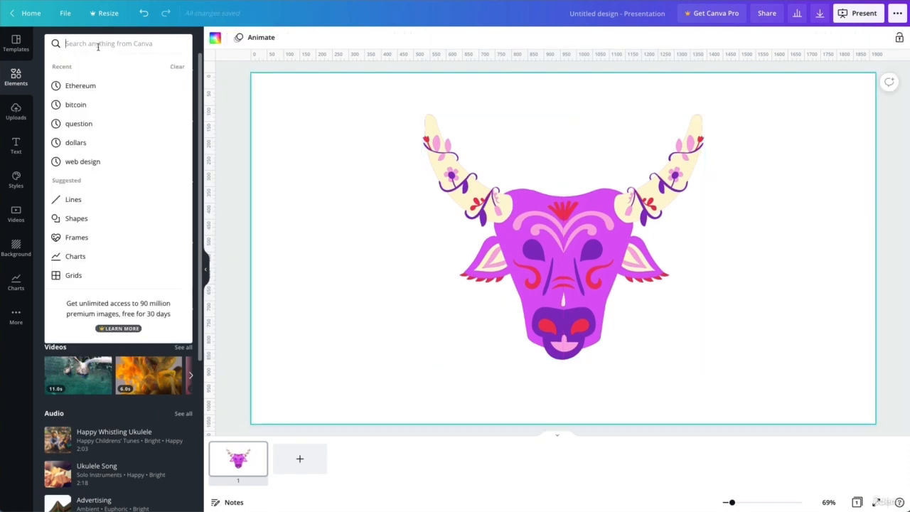
text(gradient)
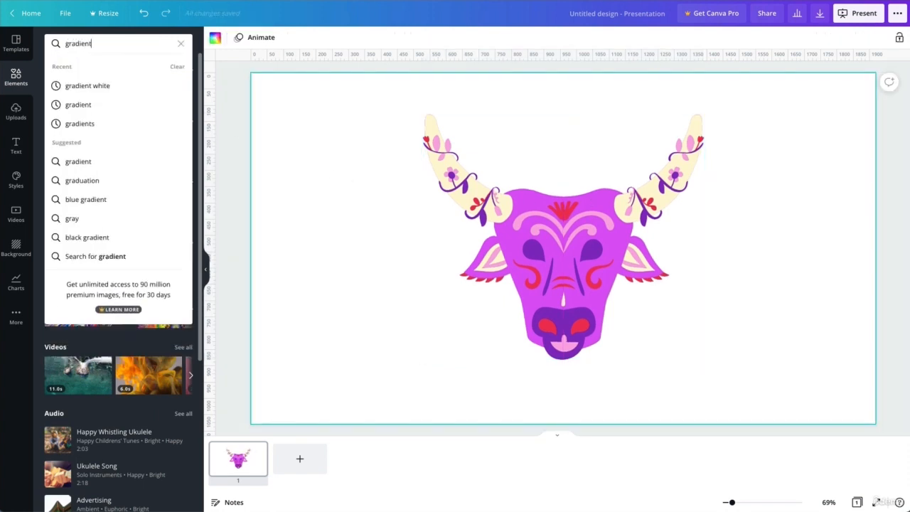
key(Return)
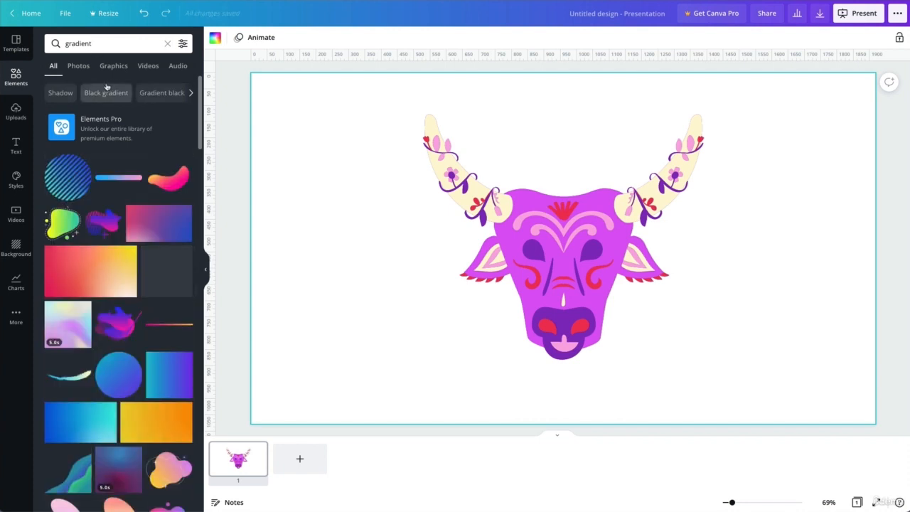
drag(106, 264, 276, 93)
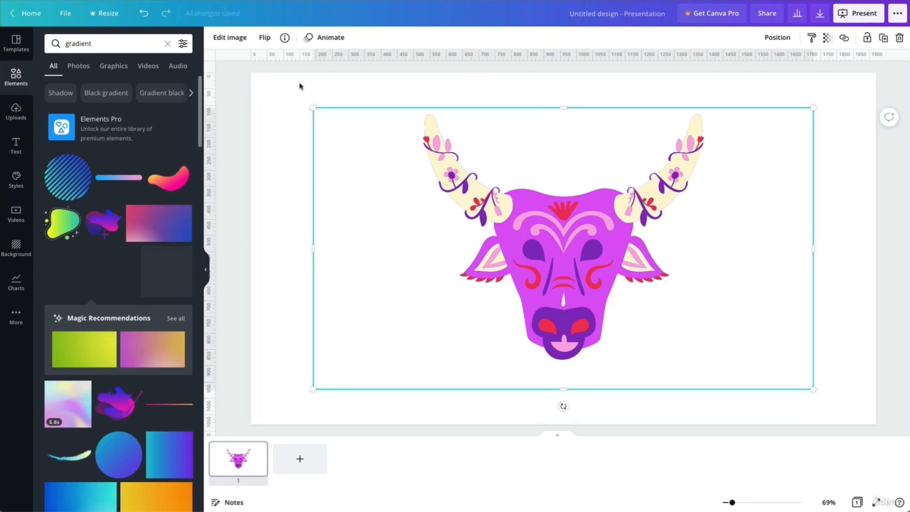
click(299, 86)
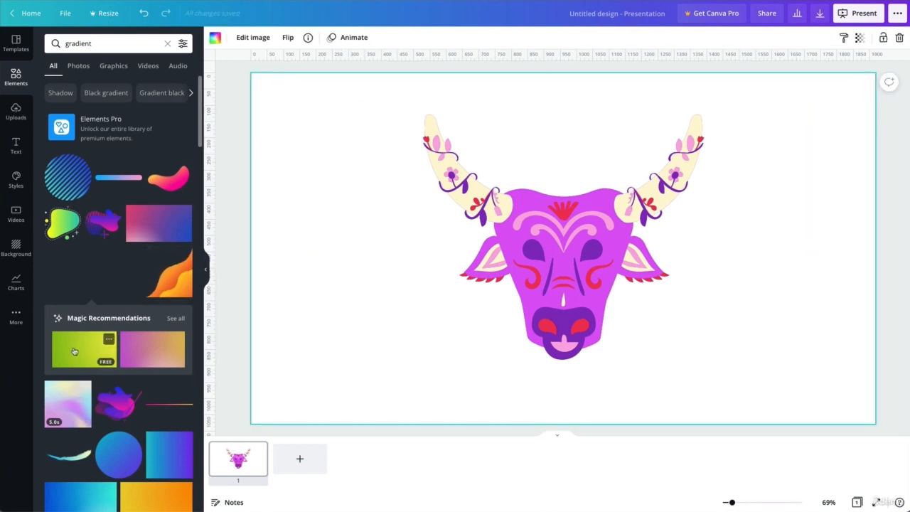
scroll(73, 351, down, 1)
drag(159, 162, 280, 103)
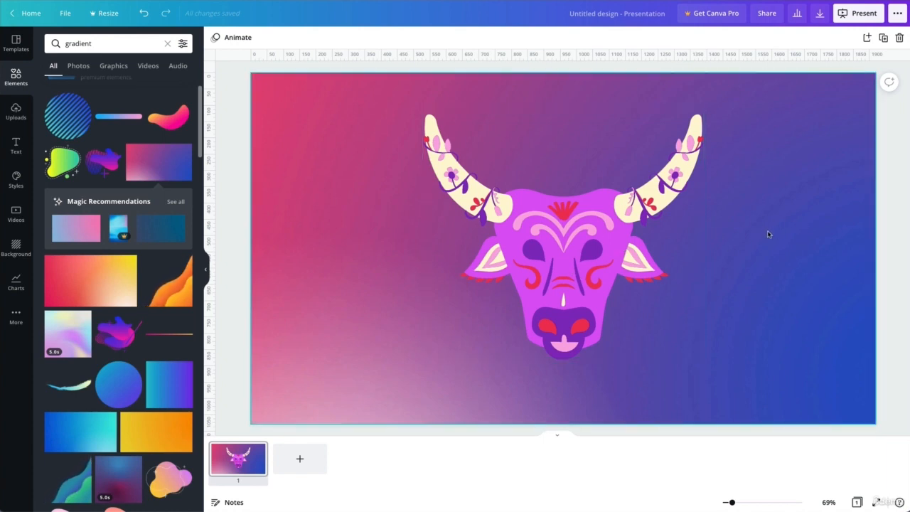
Step: Shrink the bull head graphic slightly and move it to the right half of the slide
drag(600, 235, 477, 232)
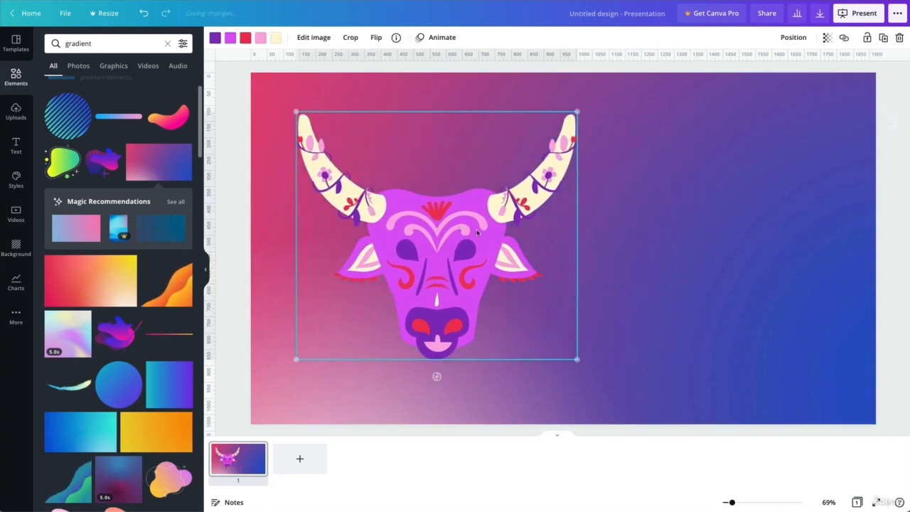
drag(576, 111, 537, 148)
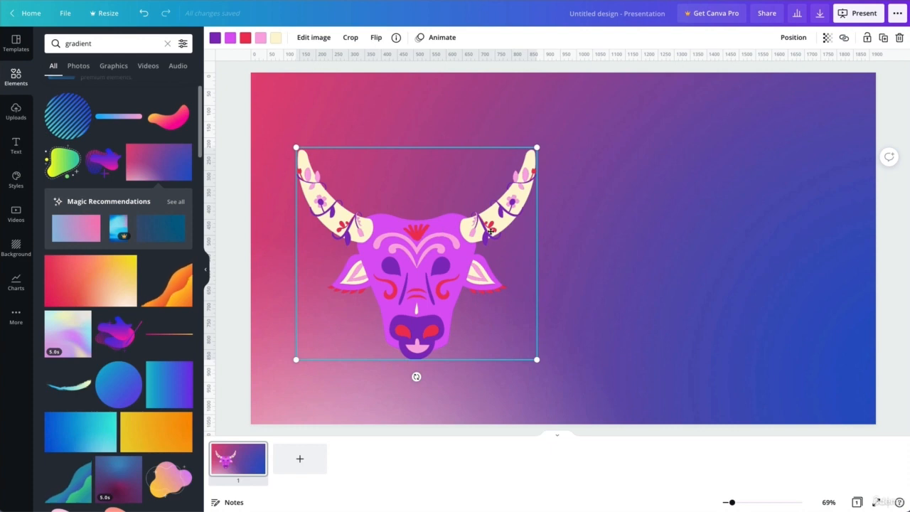
drag(442, 228, 740, 226)
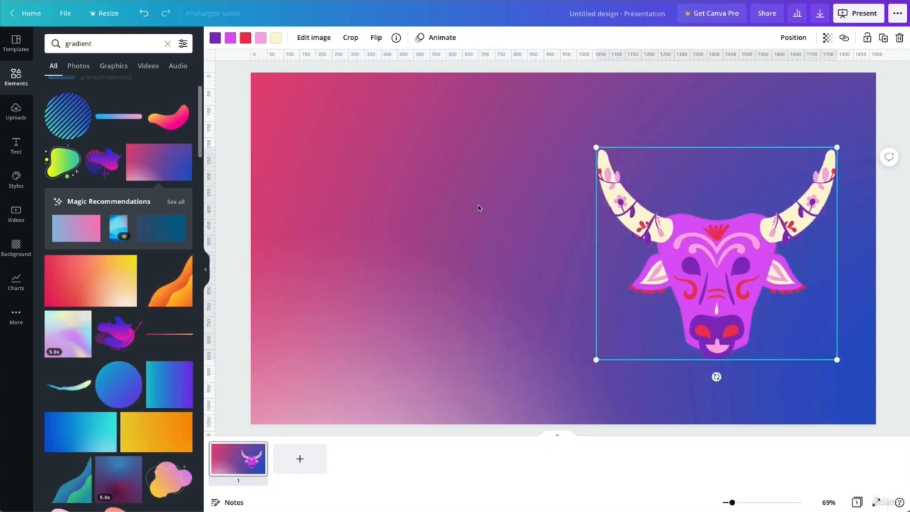
click(409, 113)
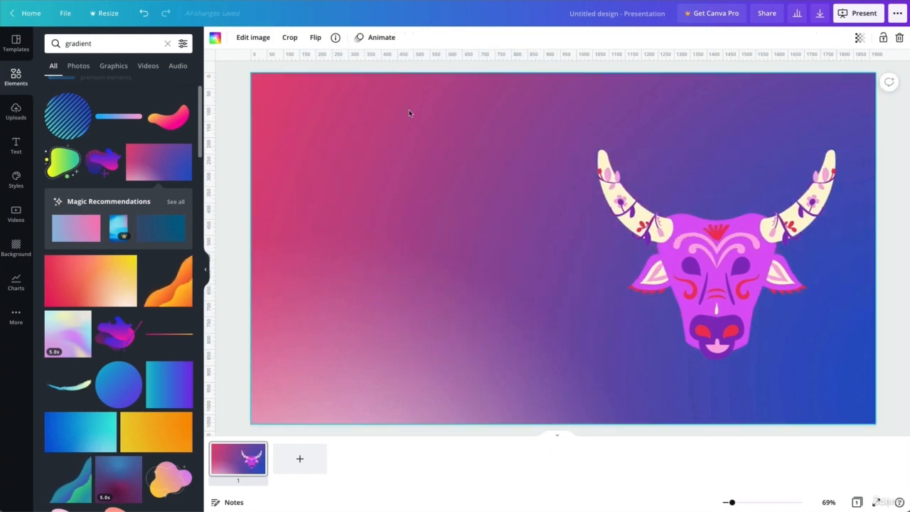
Step: Search the elements for "gradient white" and browse the results for a suitable gradient
click(100, 42)
double_click(95, 44)
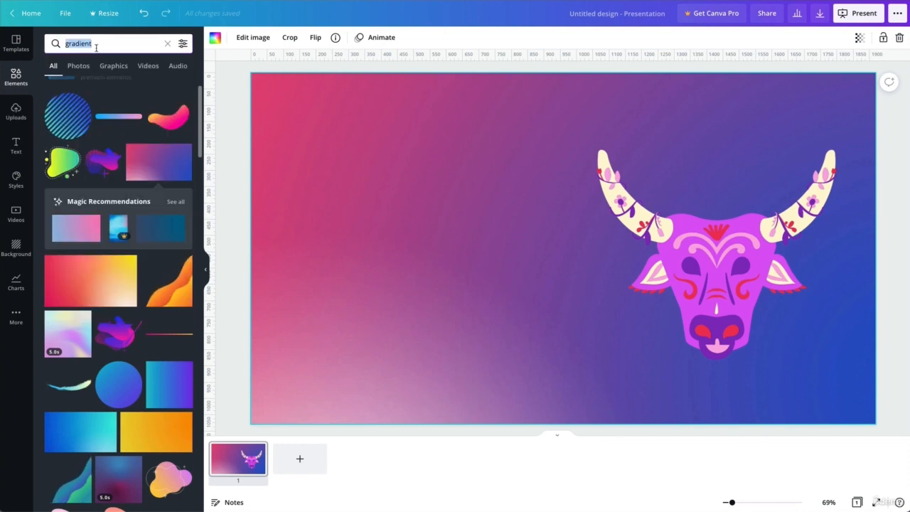
scroll(85, 183, up, 2)
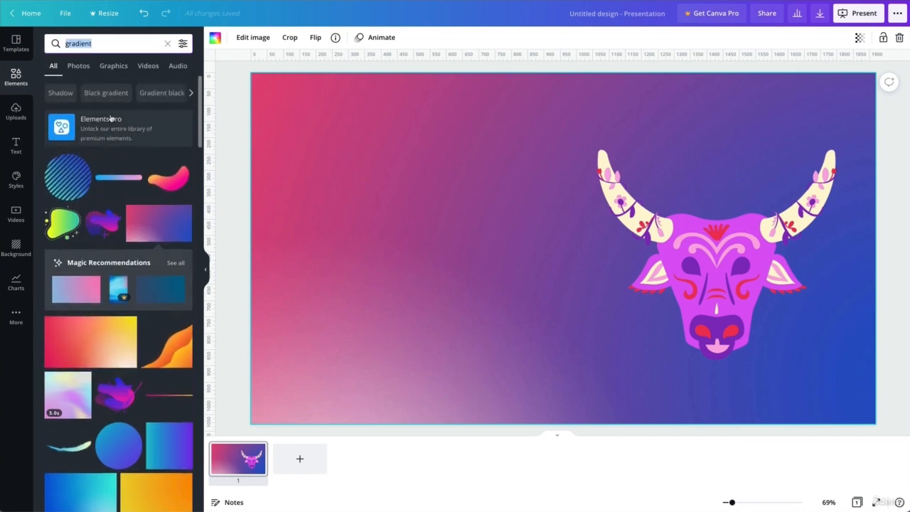
key(Right)
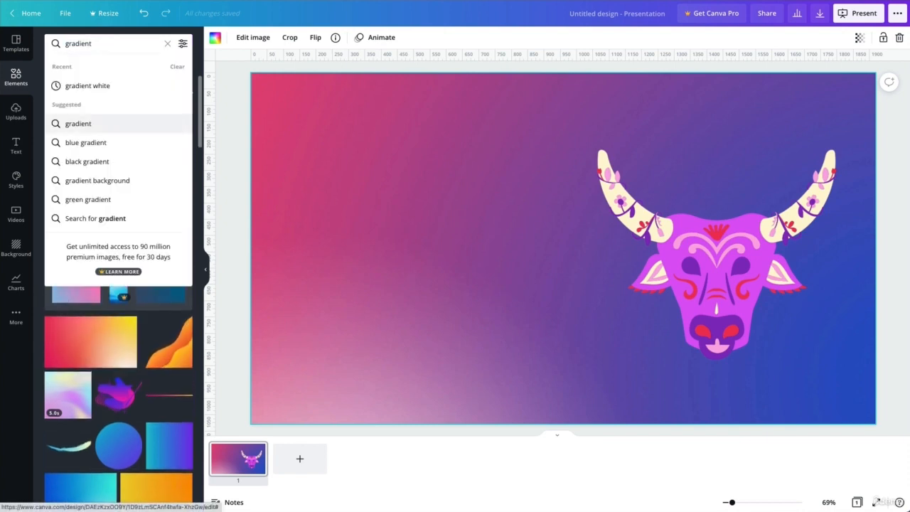
text(white)
key(Return)
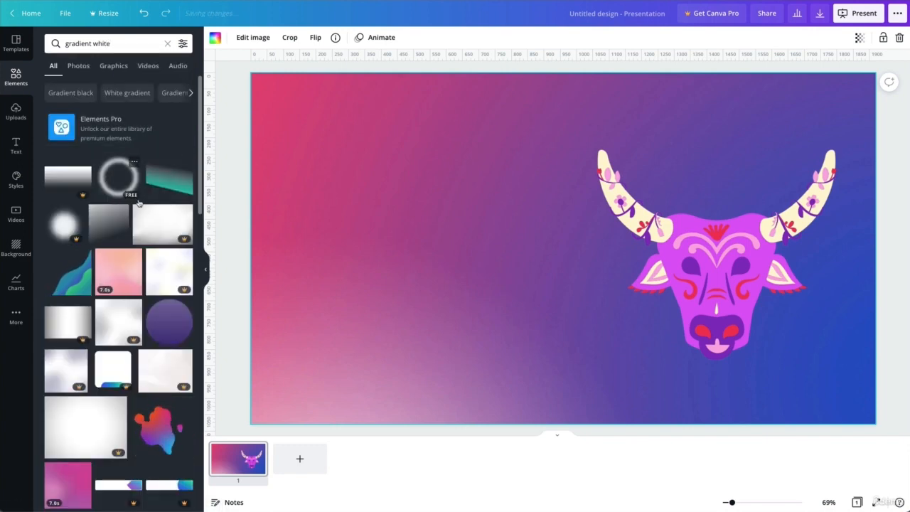
scroll(150, 204, down, 1)
scroll(150, 204, down, 5)
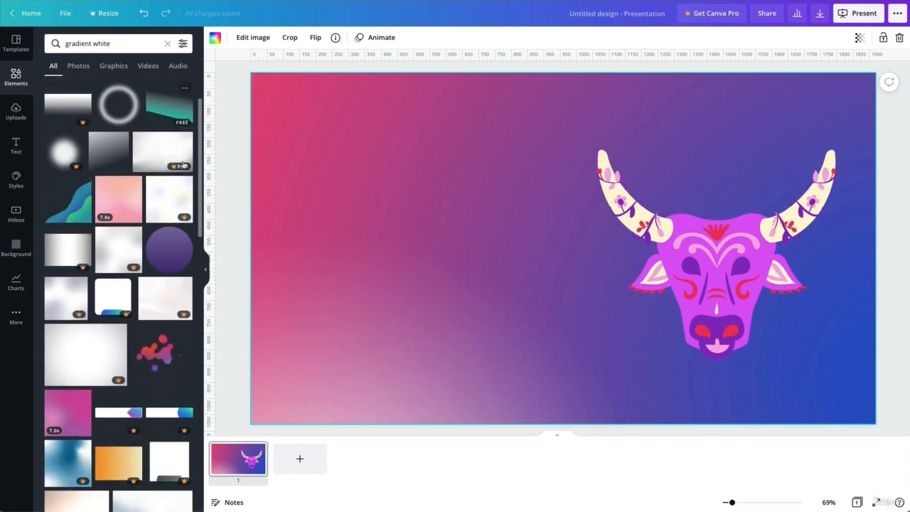
scroll(156, 233, down, 10)
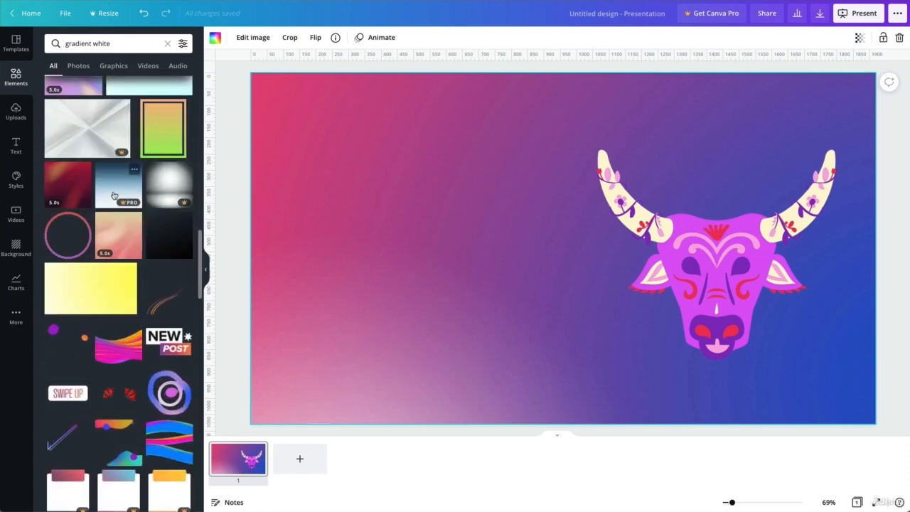
Step: Search the elements for "gradient light" and look through the results
double_click(102, 42)
text(light)
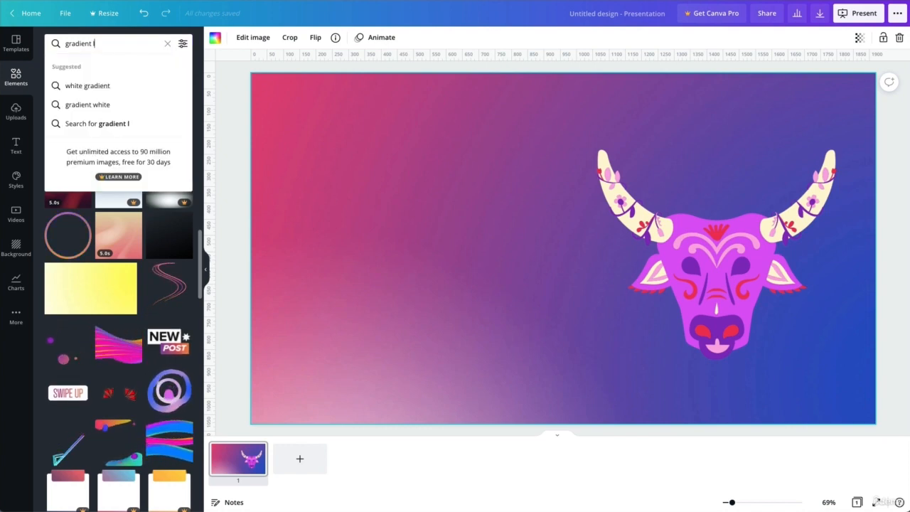
key(Return)
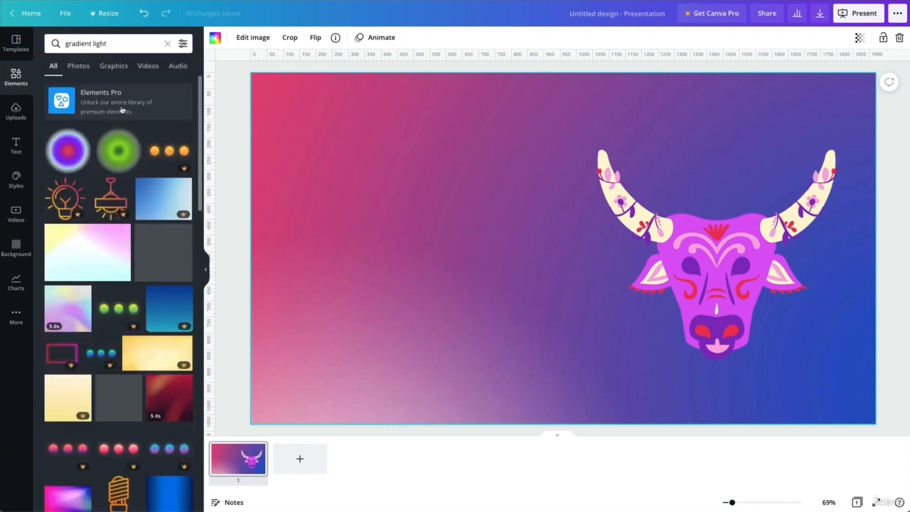
scroll(148, 159, down, 10)
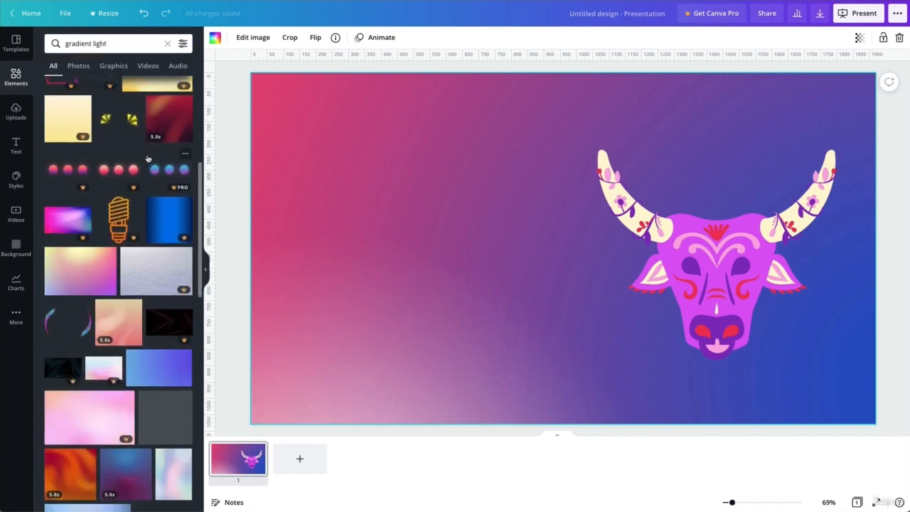
scroll(148, 158, down, 8)
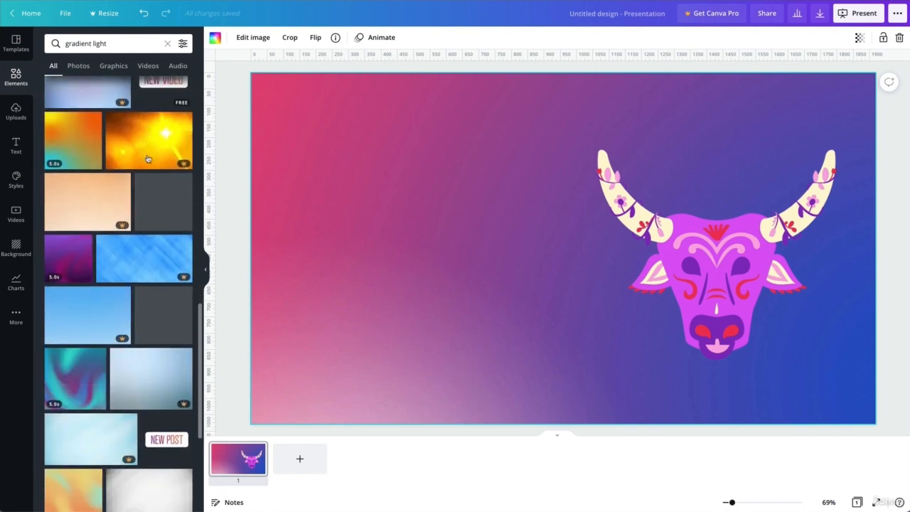
Step: Search the elements for plain "gradient" and for "gradients"
double_click(98, 43)
key(BackSpace)
key(Return)
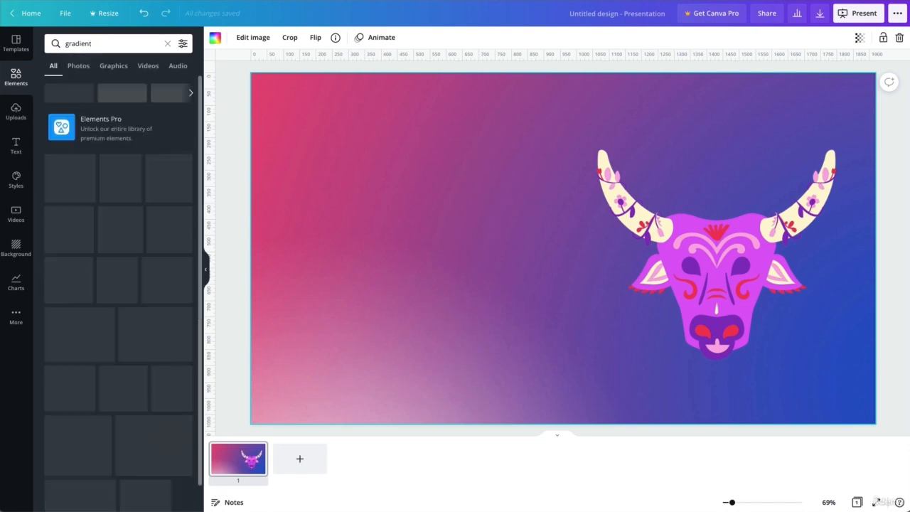
click(101, 43)
text(s)
key(Return)
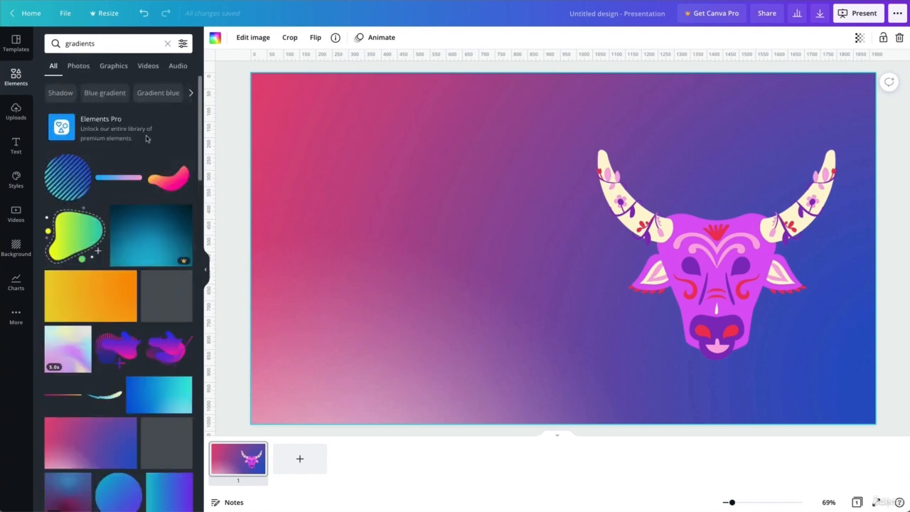
Step: Search the elements for "gradient yellow" and look through the results
key(BackSpace)
text(yellow)
key(Return)
scroll(135, 302, down, 3)
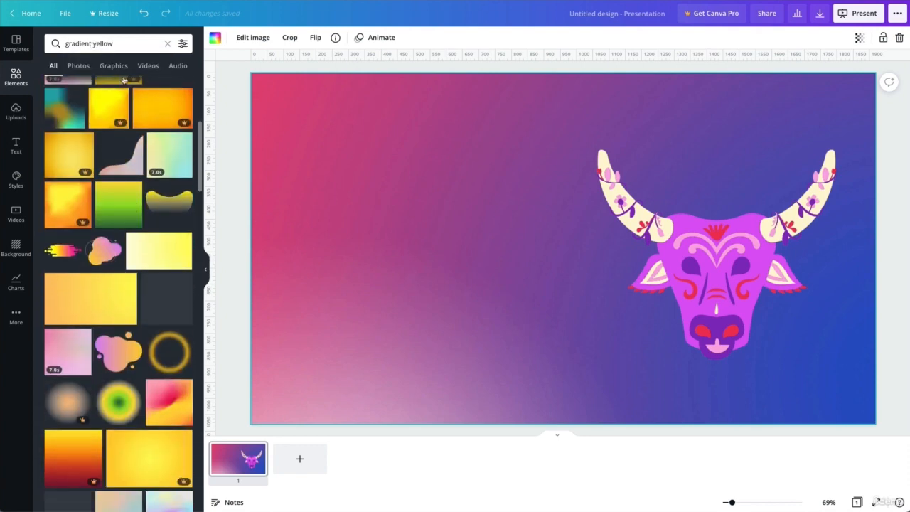
Step: Search the elements for "gradient transparent"
double_click(100, 43)
text(tra)
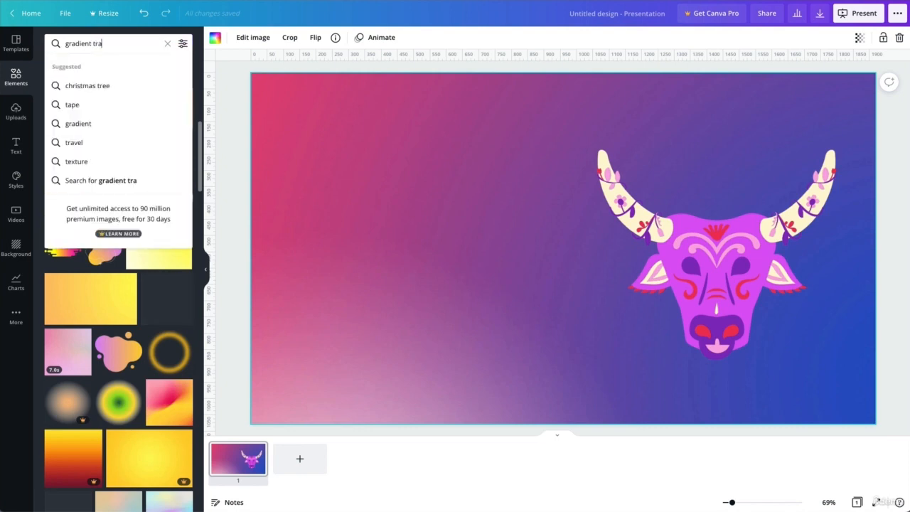
text(nsparent)
key(Return)
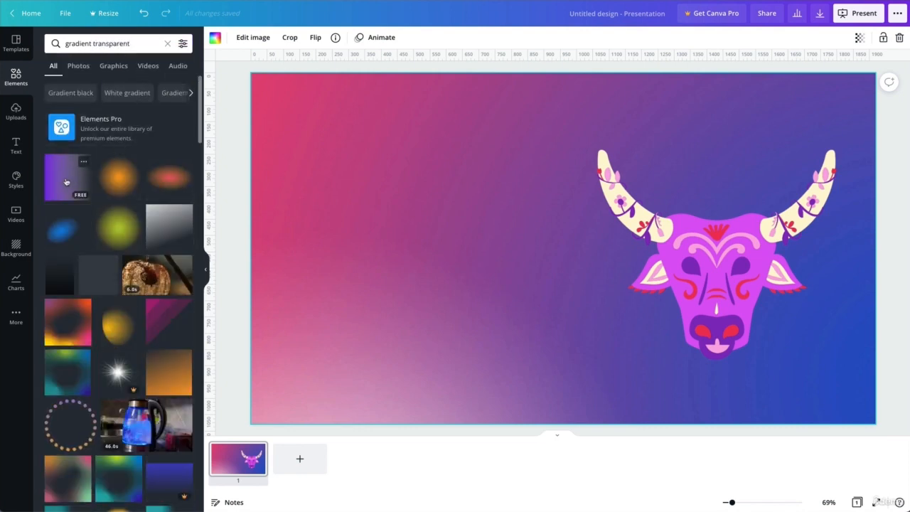
Step: Place the purple fading gradient on the left part of the slide and shrink it to a square of about 110 px
drag(64, 177, 353, 205)
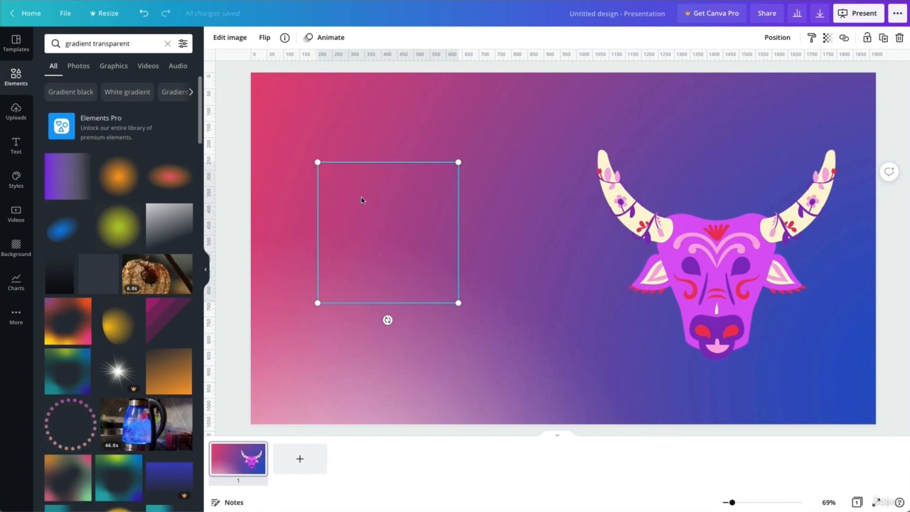
drag(376, 208, 362, 197)
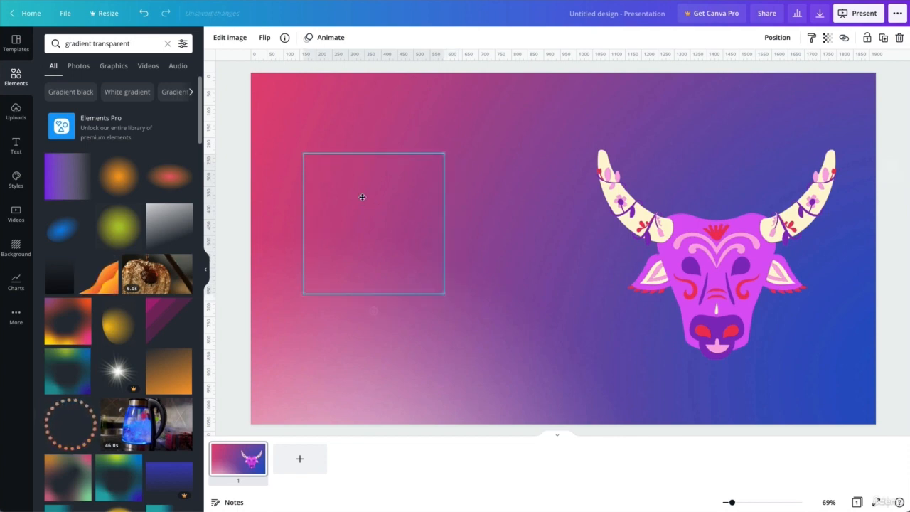
drag(443, 153, 320, 237)
Step: Duplicate the small purple gradient square and align the copy directly above the original without a gap
scroll(324, 265, up, 5)
scroll(324, 265, down, 3)
scroll(324, 265, left, 2)
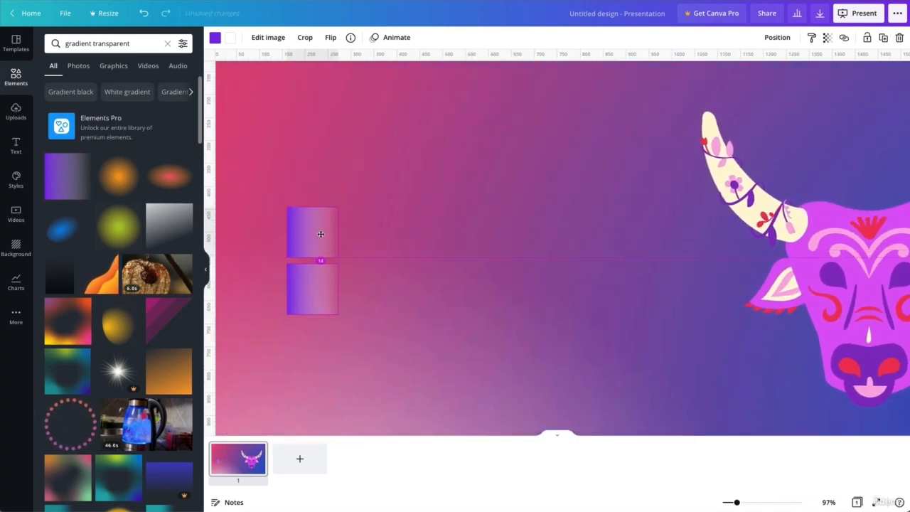
click(319, 176)
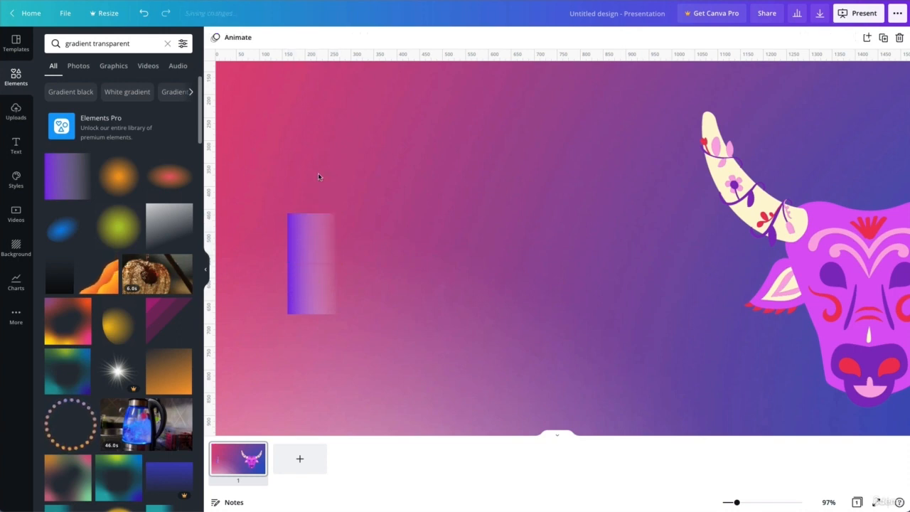
click(308, 240)
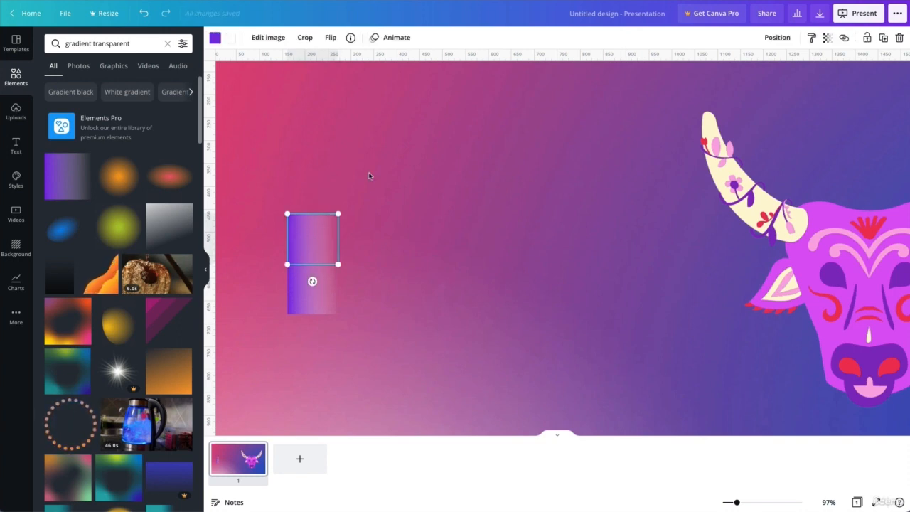
Step: Duplicate both stacked purple gradient squares together and place the copies directly above them, forming one vertical strip of four
drag(375, 175, 289, 307)
drag(305, 293, 307, 186)
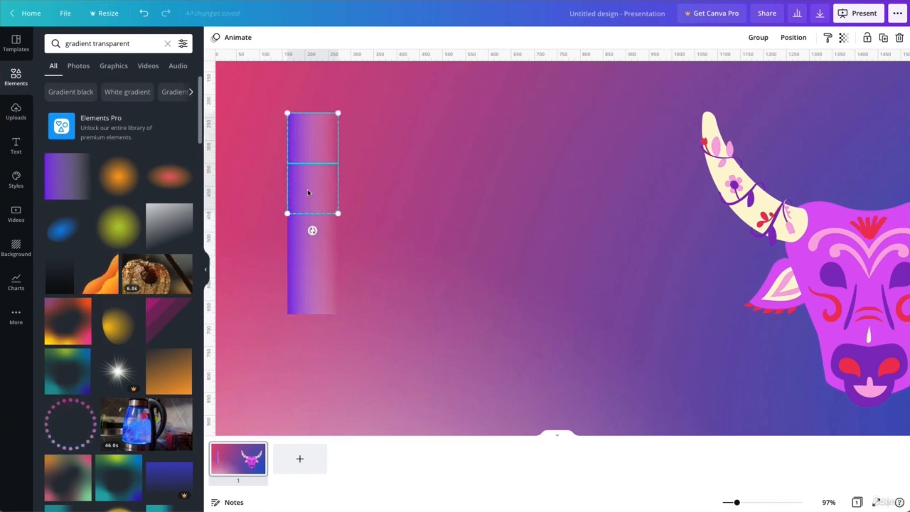
click(380, 190)
scroll(379, 191, up, 1)
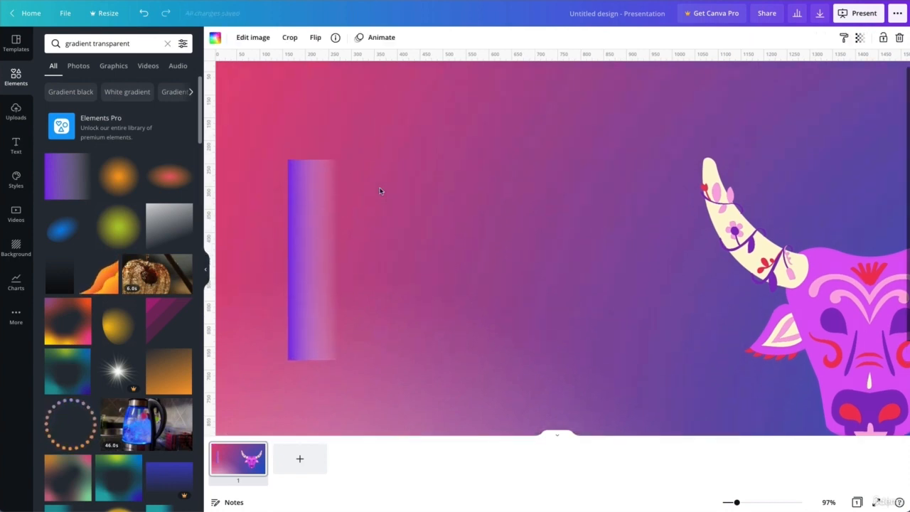
scroll(379, 190, down, 2)
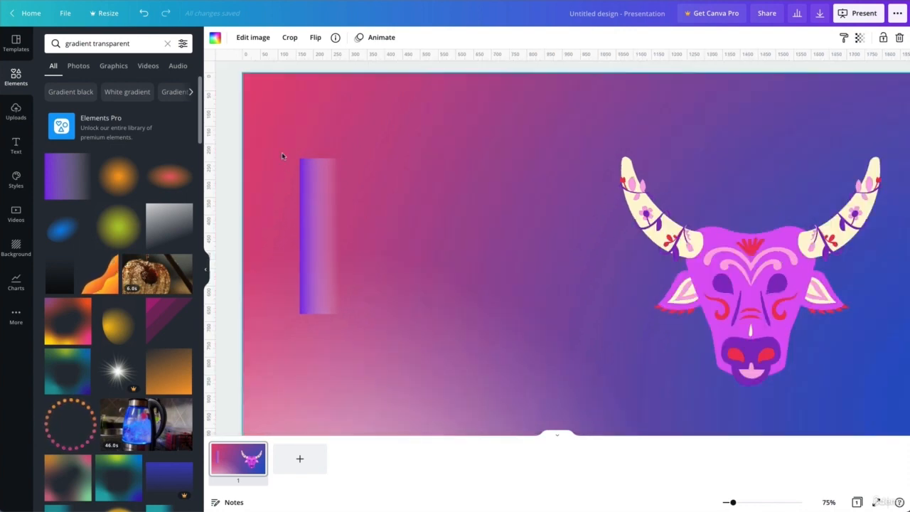
Step: Duplicate the vertical strip of purple gradient squares, rotate the copy 90° and align it horizontally with the original's top corner
drag(281, 152, 382, 341)
key(ctrl+d)
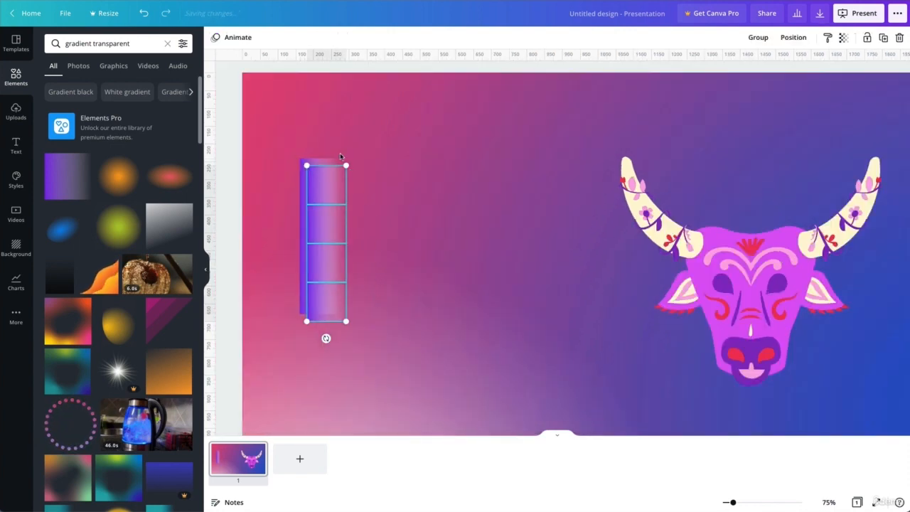
click(353, 160)
drag(325, 338, 241, 242)
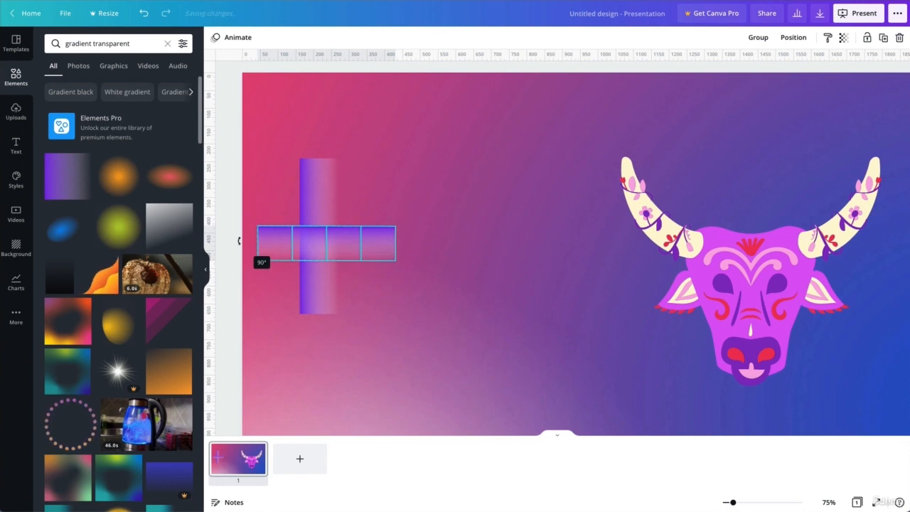
drag(320, 242, 362, 175)
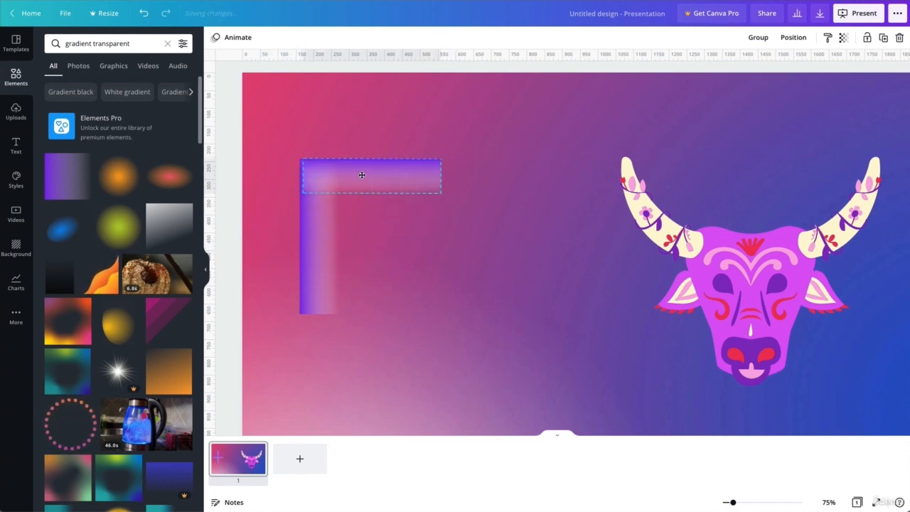
click(398, 145)
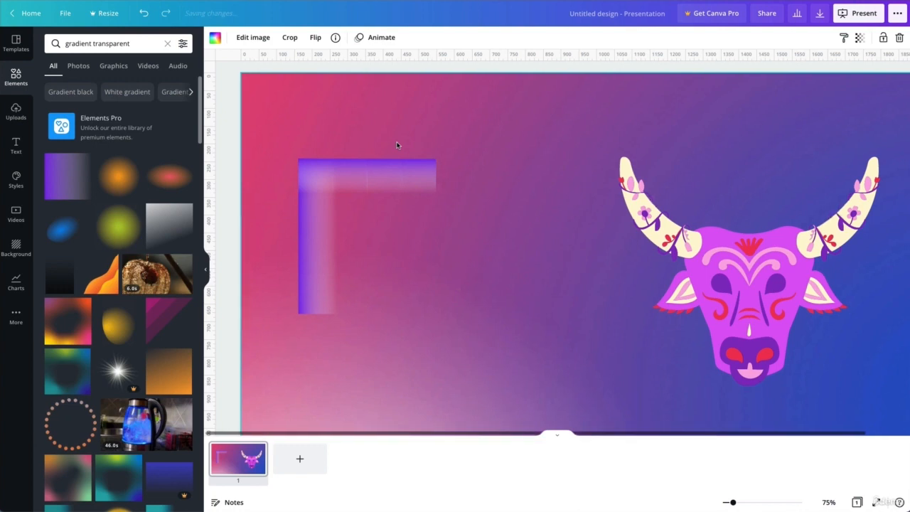
click(313, 176)
key(Delete)
key(ctrl+z)
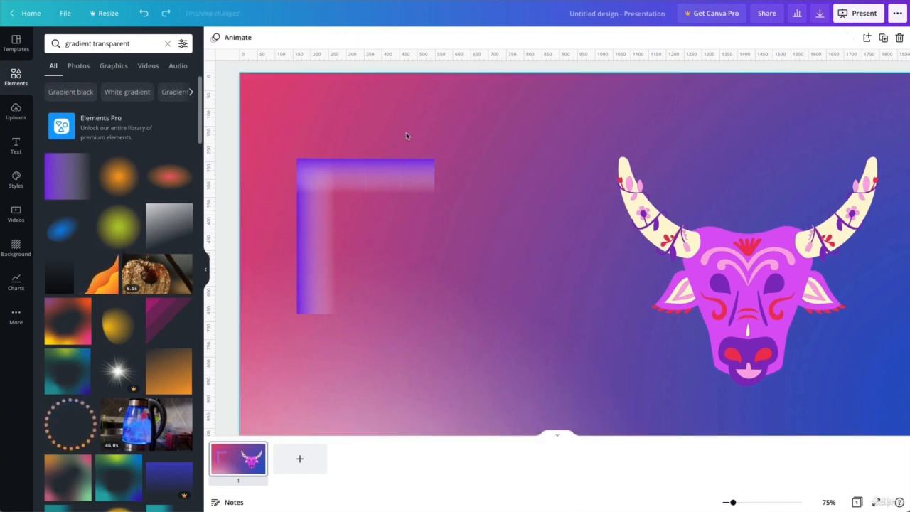
Step: Set the transparency of the gradient square in the corner where the two strips overlap to 72
click(308, 172)
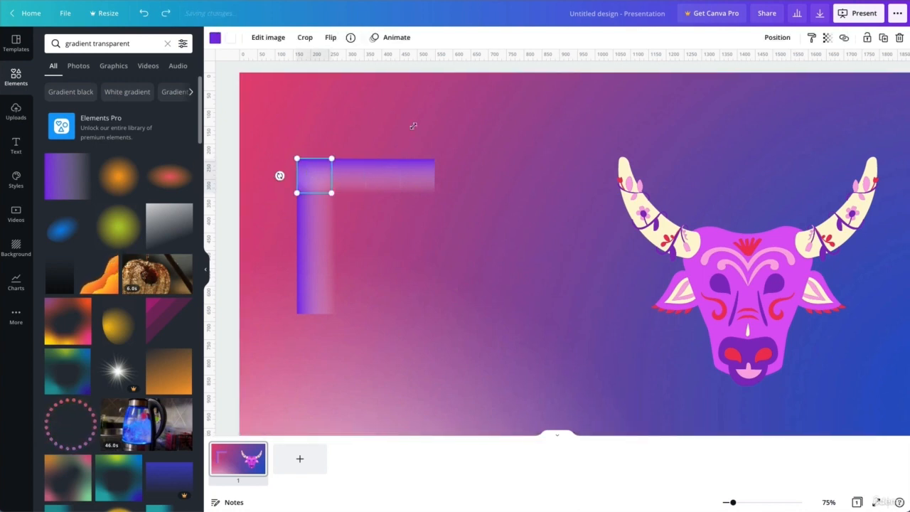
click(828, 38)
click(772, 65)
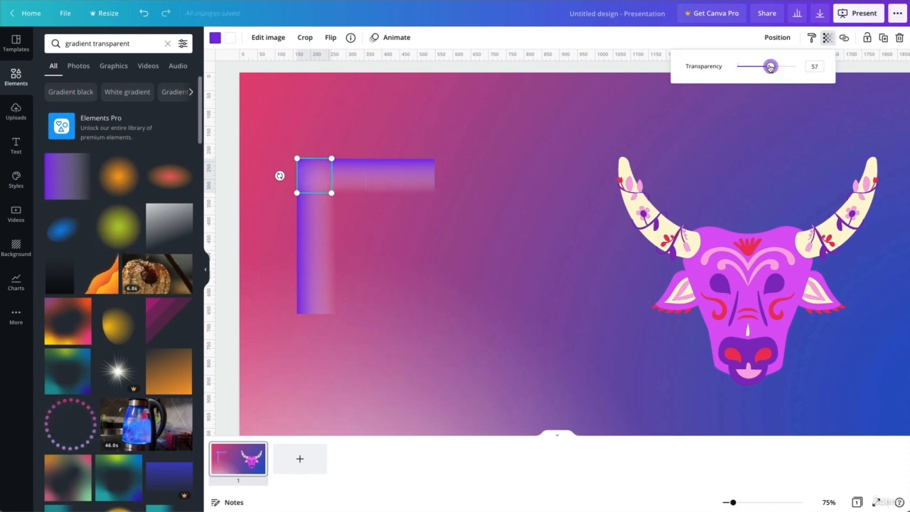
drag(770, 66, 777, 67)
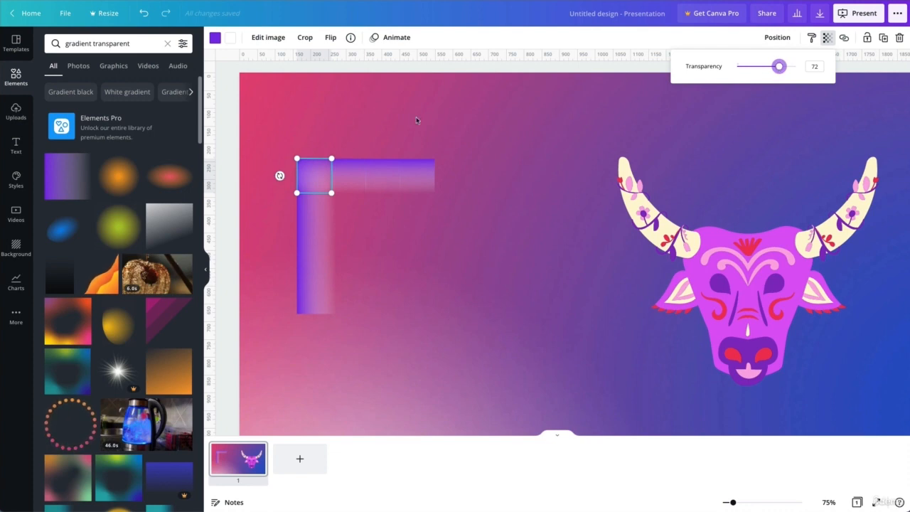
double_click(417, 120)
key(Escape)
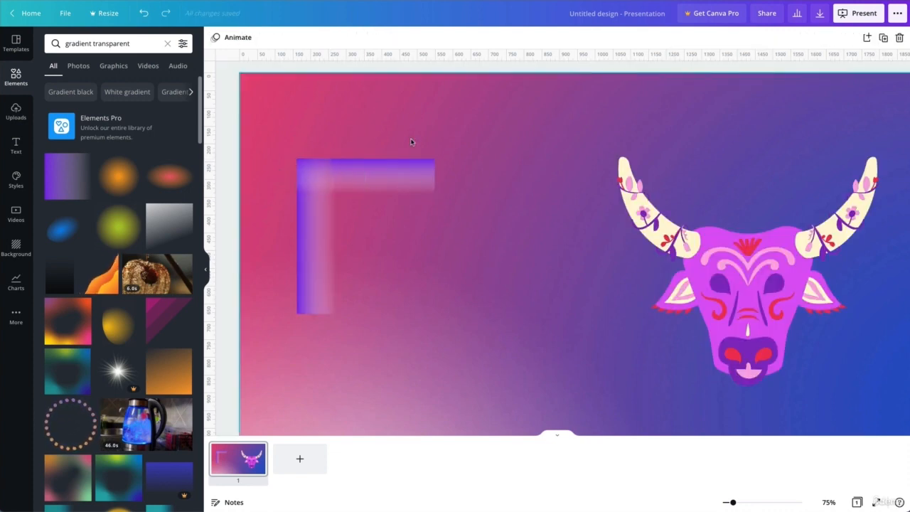
Step: Move the three gradient squares beside the corner together so they sit flush against the corner square
click(425, 182)
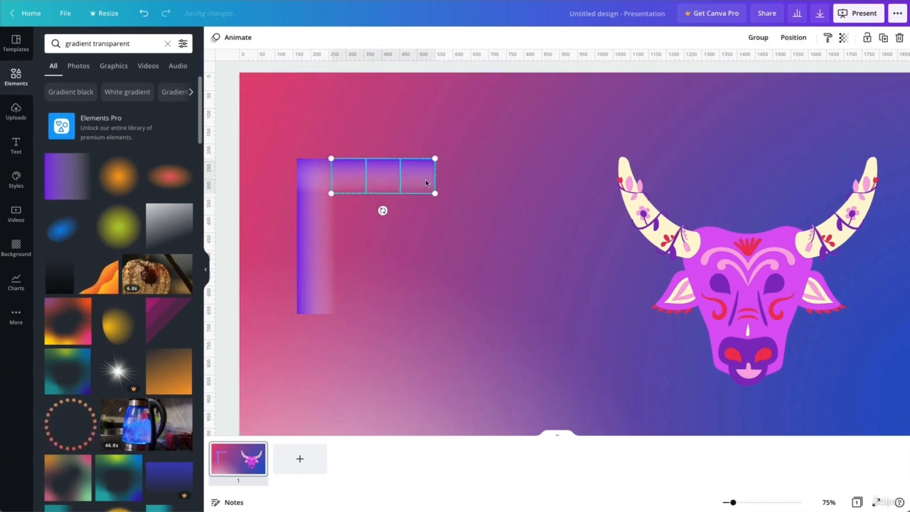
click(398, 115)
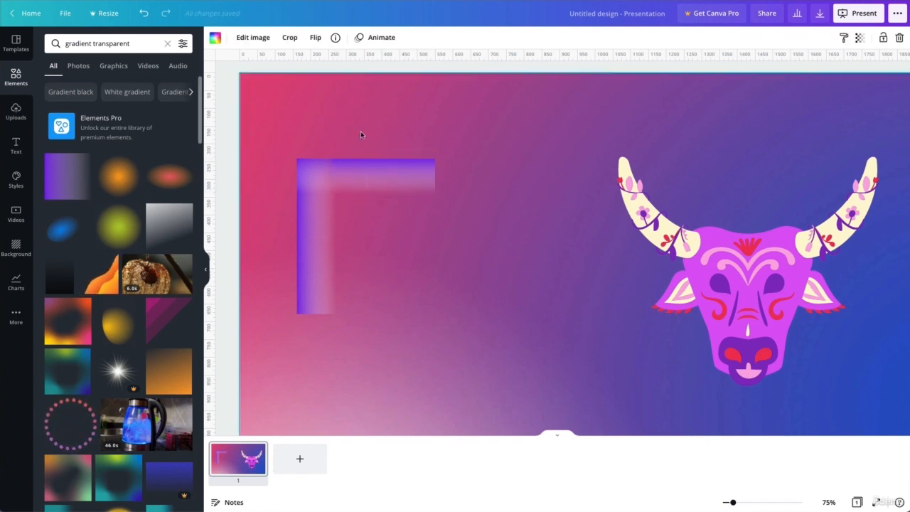
scroll(353, 140, up, 5)
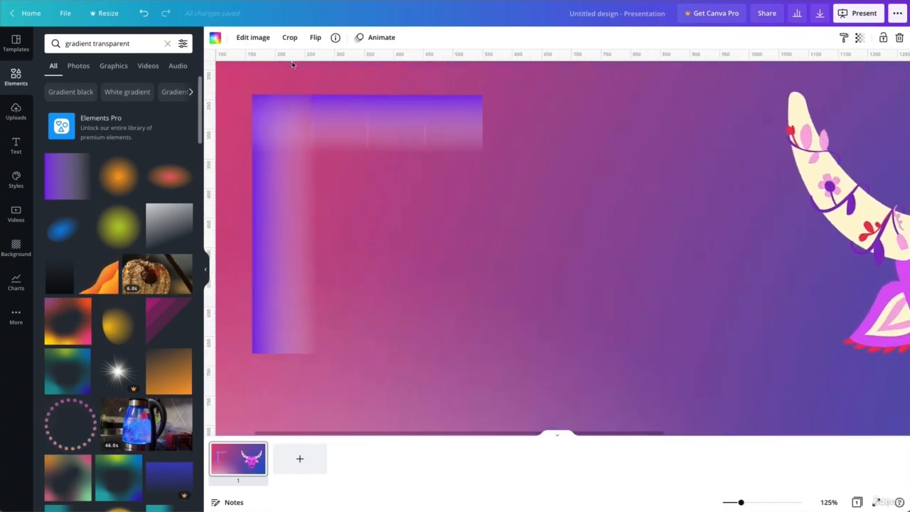
scroll(291, 64, up, 4)
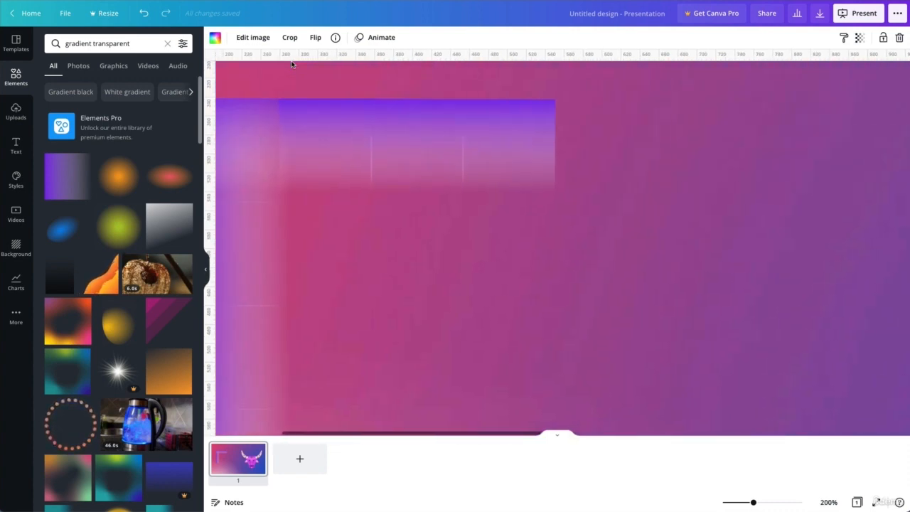
click(432, 127)
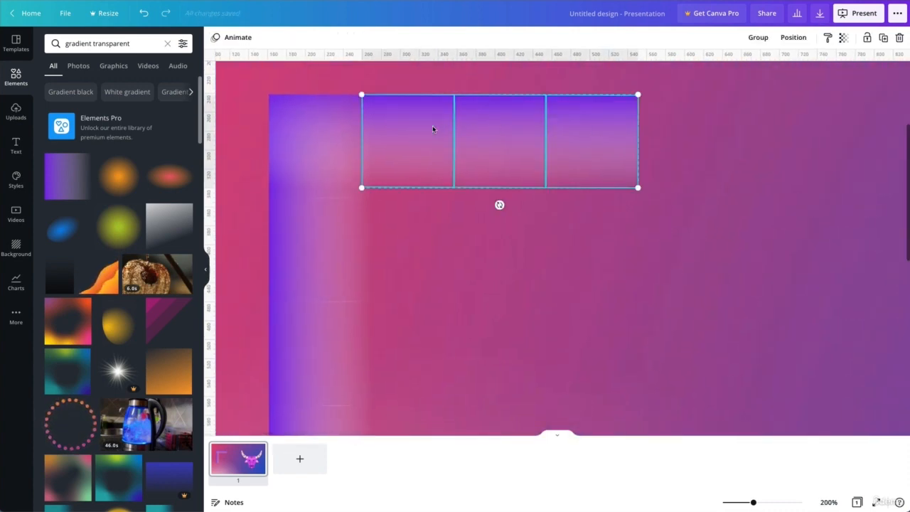
mouse_move(432, 127)
mouse_down()
mouse_move(441, 126)
mouse_move(427, 126)
mouse_up()
Step: Close the seams between the middle and end squares of the horizontal strip so they join edge to edge
click(517, 108)
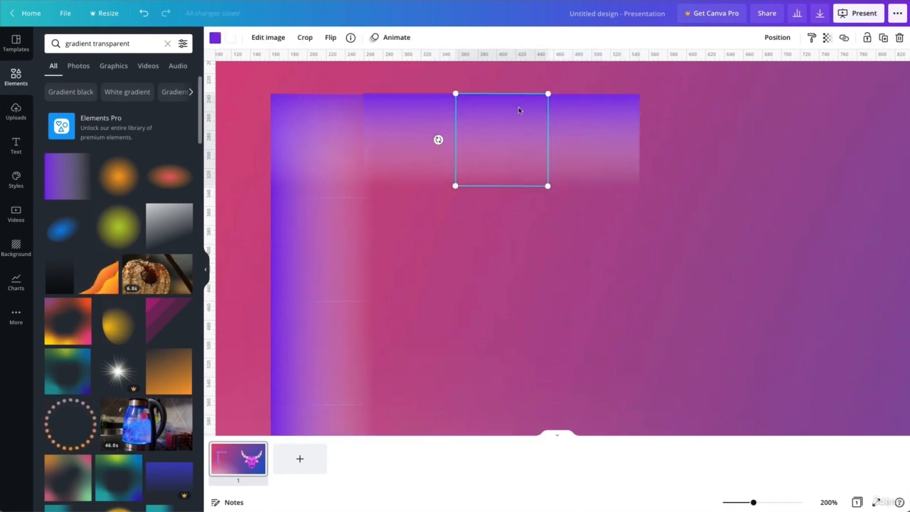
drag(497, 109, 589, 109)
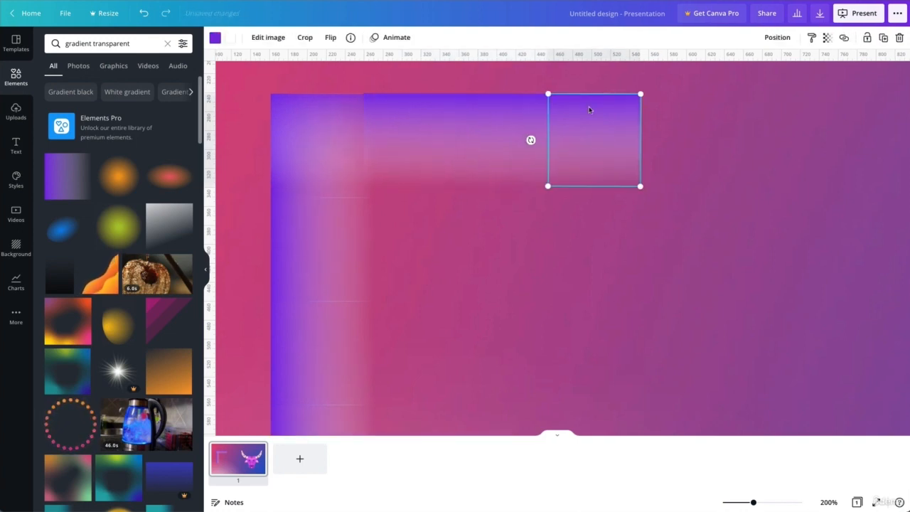
key(ctrl+minus)
key(ctrl+minus)
key(ctrl+minus)
key(ctrl+minus)
key(ctrl+minus)
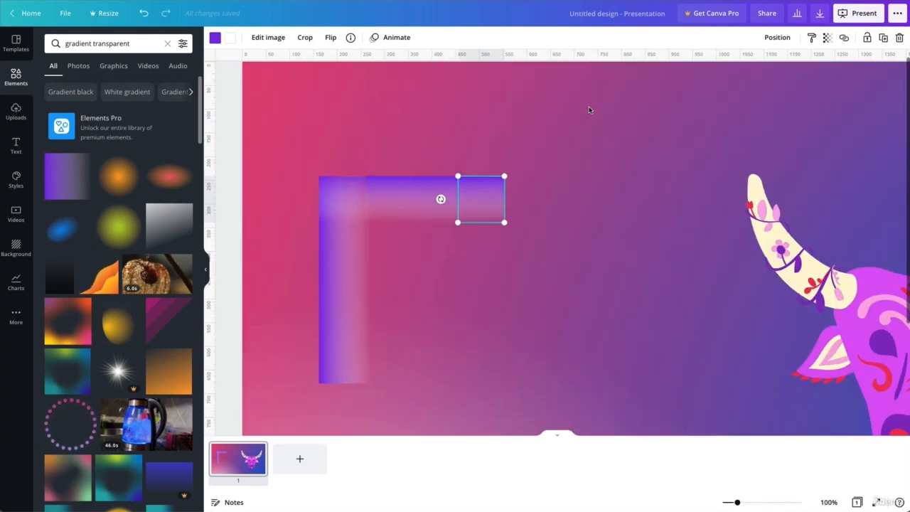
click(491, 126)
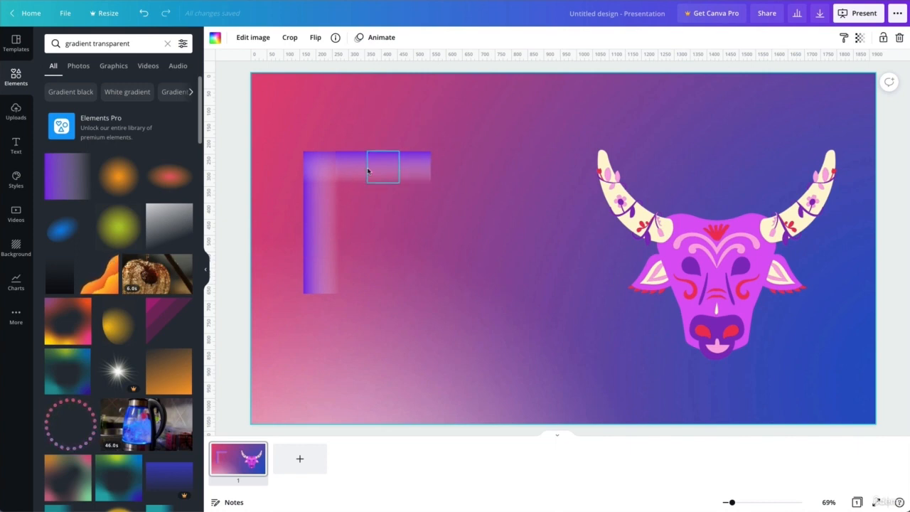
drag(441, 183, 446, 184)
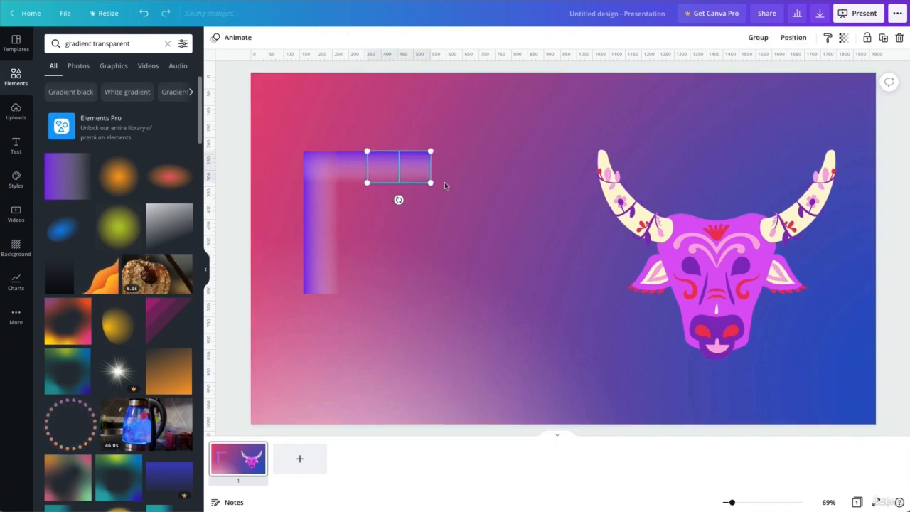
key(Delete)
click(358, 163)
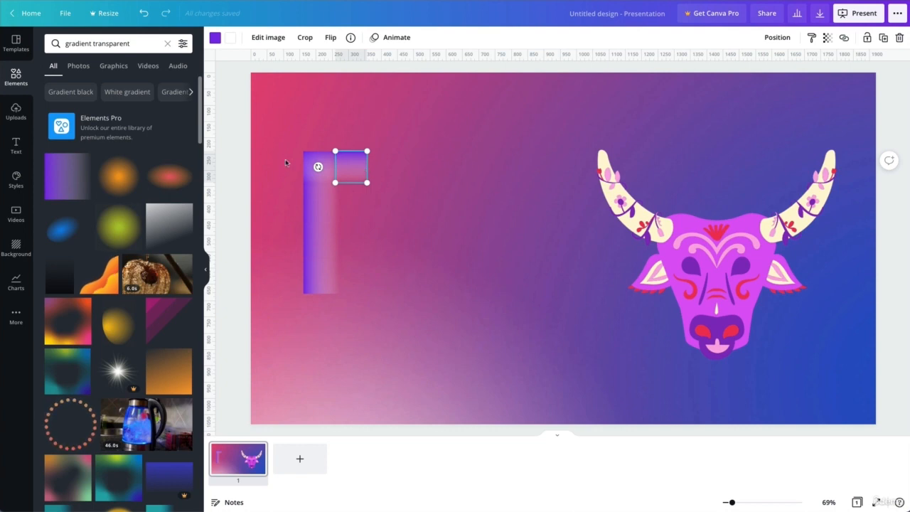
key(ctrl+z)
click(437, 197)
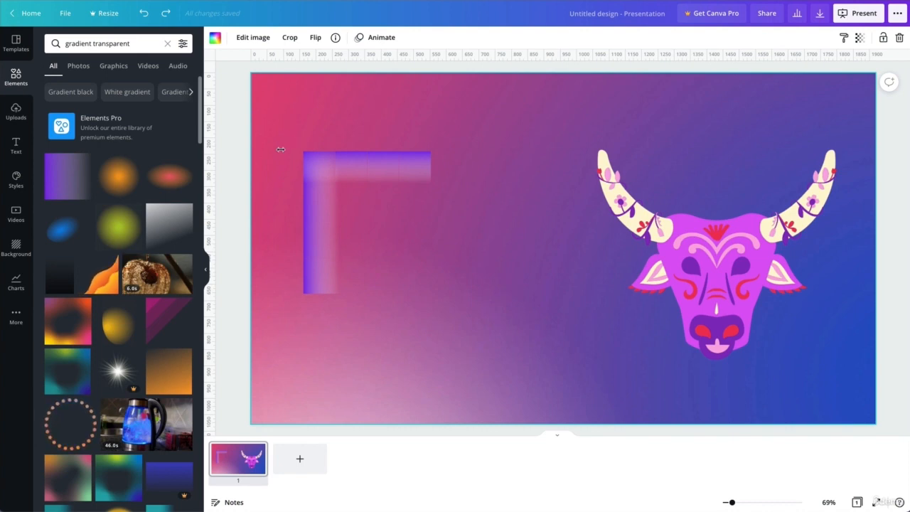
Step: Add a purple rectangle and resize it to cover the area framed by the vertical and horizontal gradient strips
key(r)
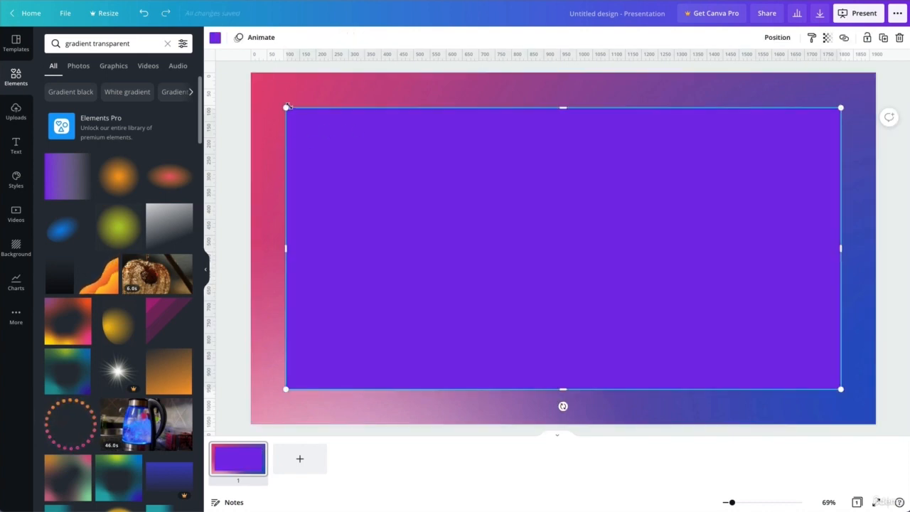
drag(288, 106, 631, 220)
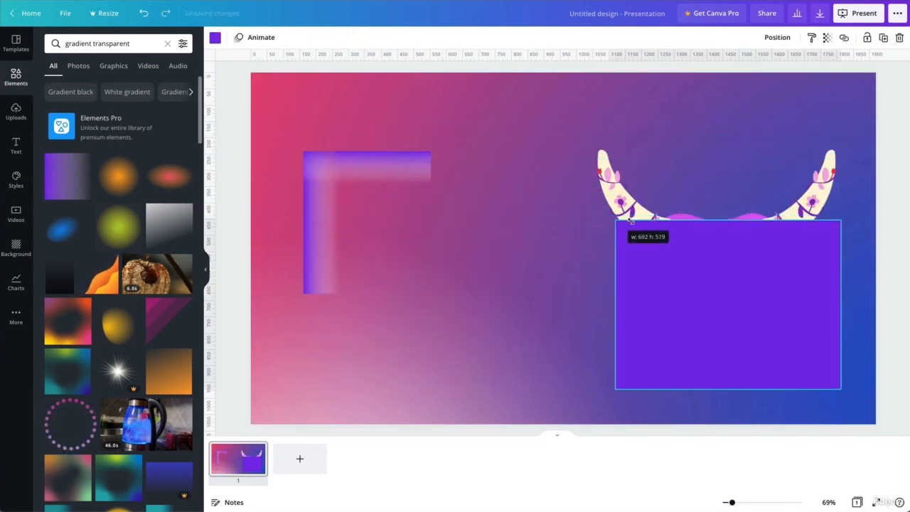
drag(660, 254, 352, 187)
drag(517, 316, 429, 292)
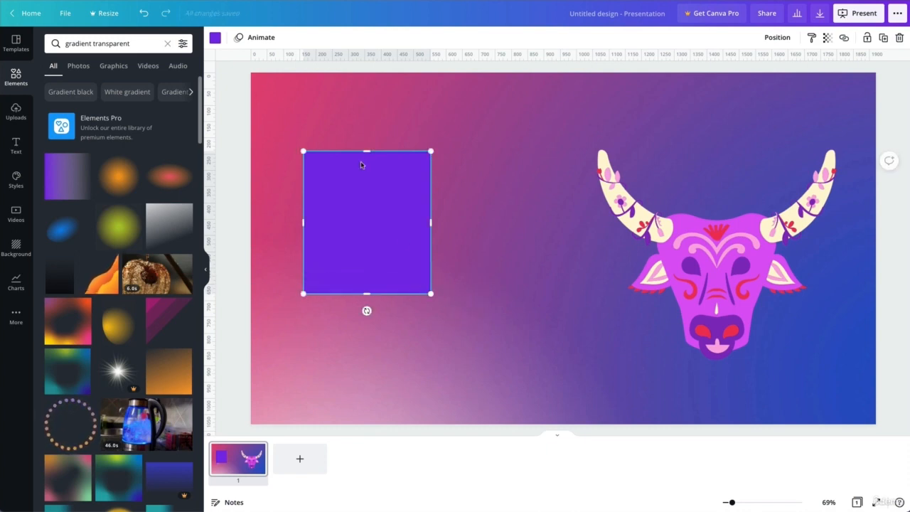
Step: Send the purple rectangle to the back, behind the gradient strips
click(779, 37)
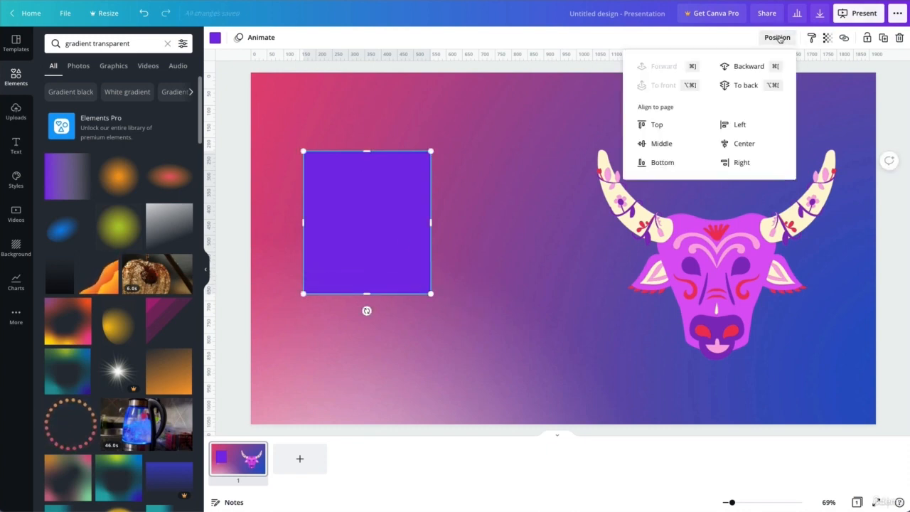
click(746, 86)
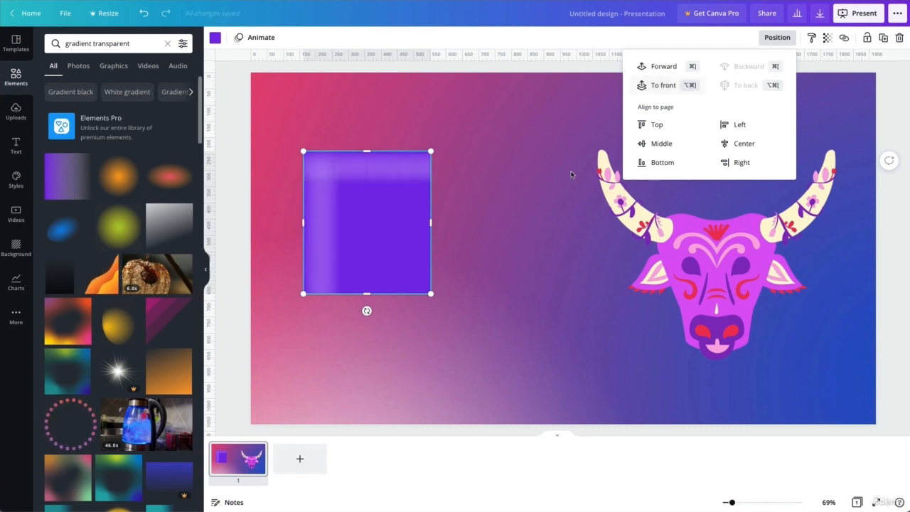
click(392, 209)
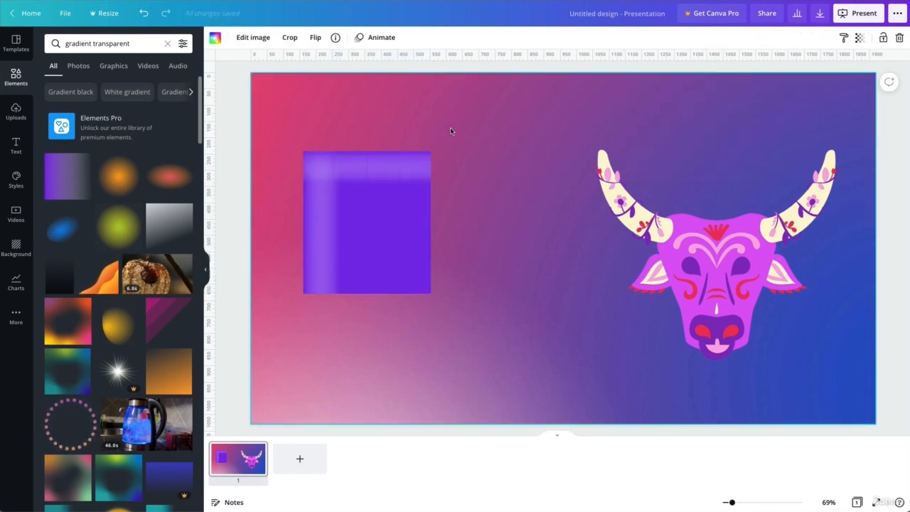
Step: Make the purple rectangle semi-transparent so the gradient background shows through it
click(396, 234)
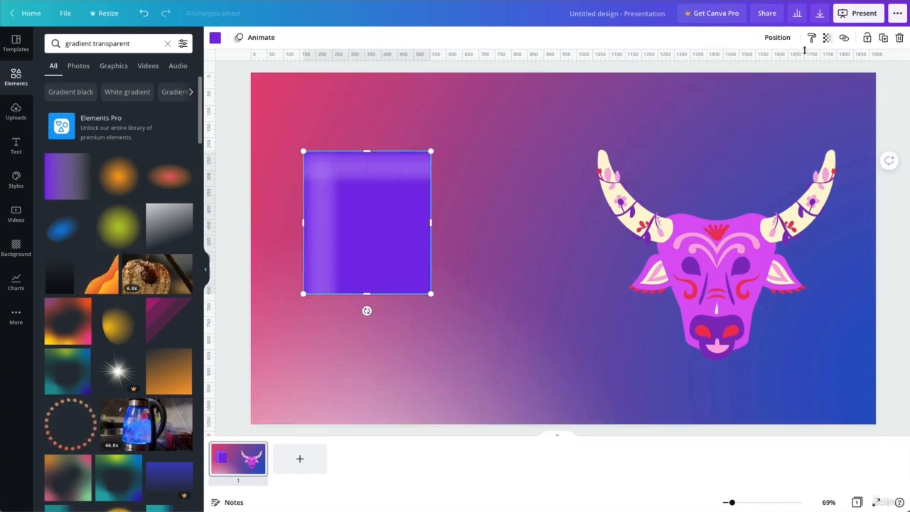
click(827, 40)
drag(768, 66, 756, 67)
click(528, 217)
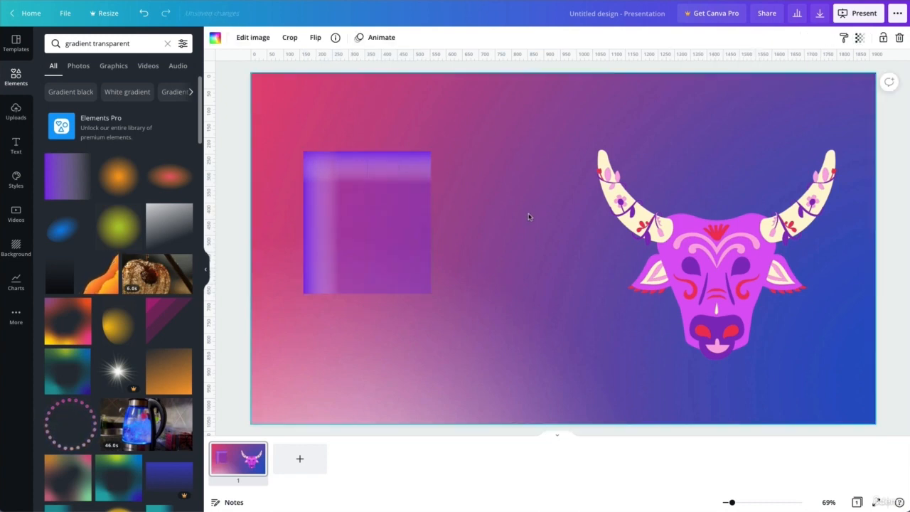
click(404, 233)
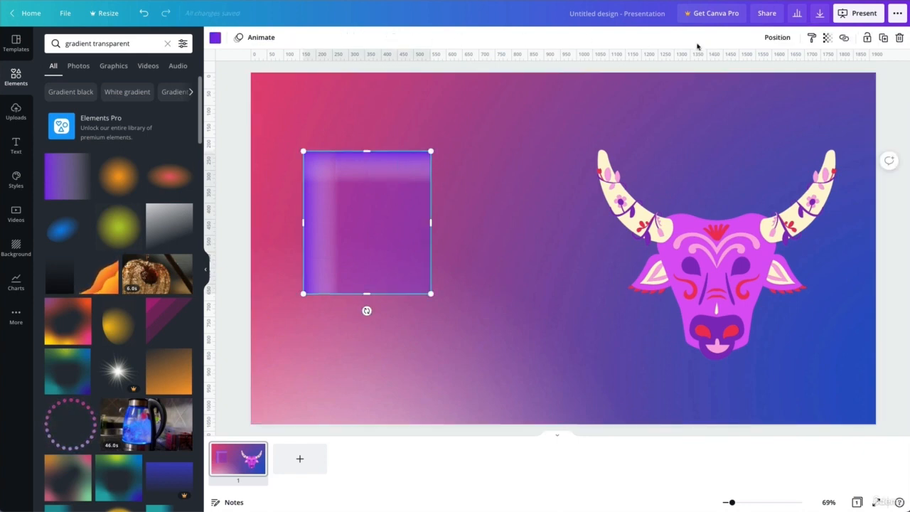
click(452, 186)
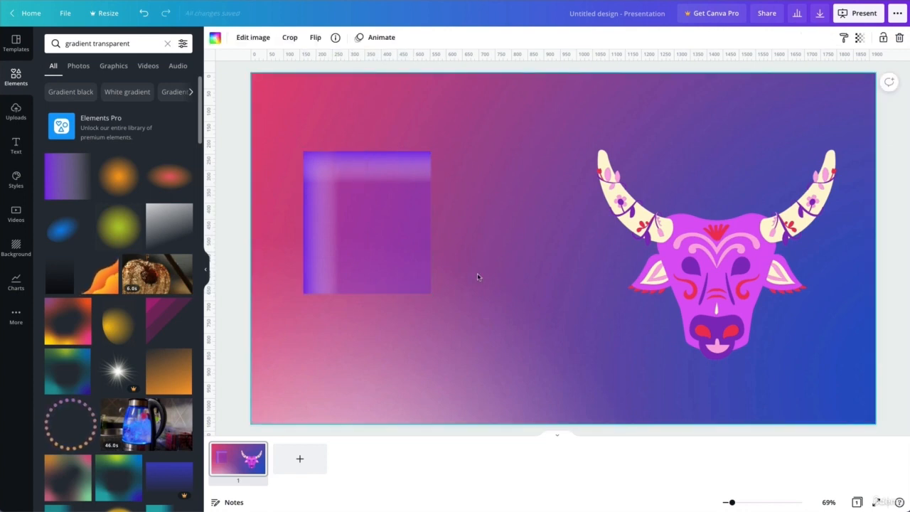
Step: Move the rectangle and all gradient squares down together so they are vertically centred with the bull head
drag(287, 122, 450, 350)
drag(381, 220, 387, 250)
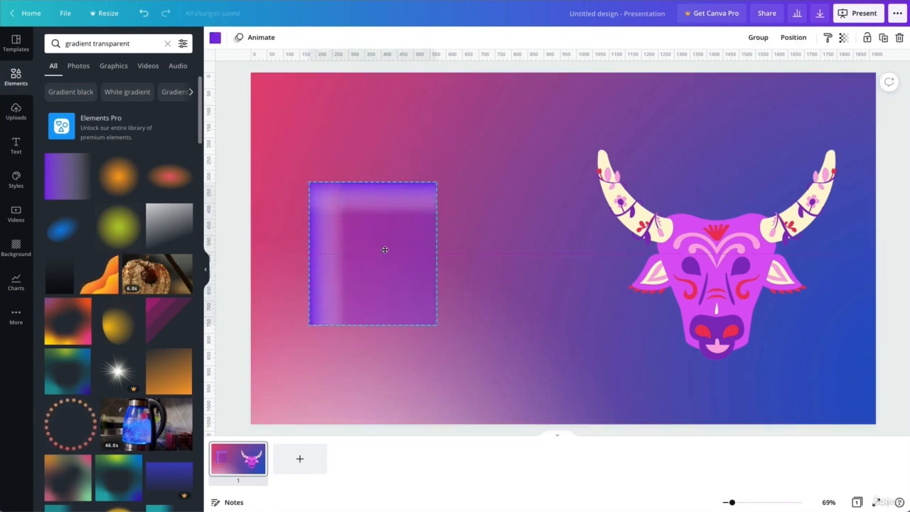
click(452, 225)
Step: Search the elements for "social"
triple_click(78, 45)
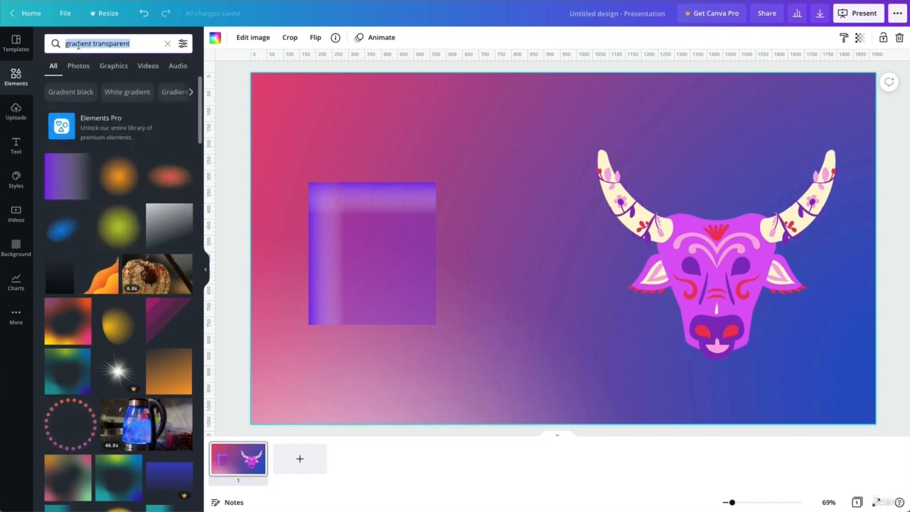
text(social)
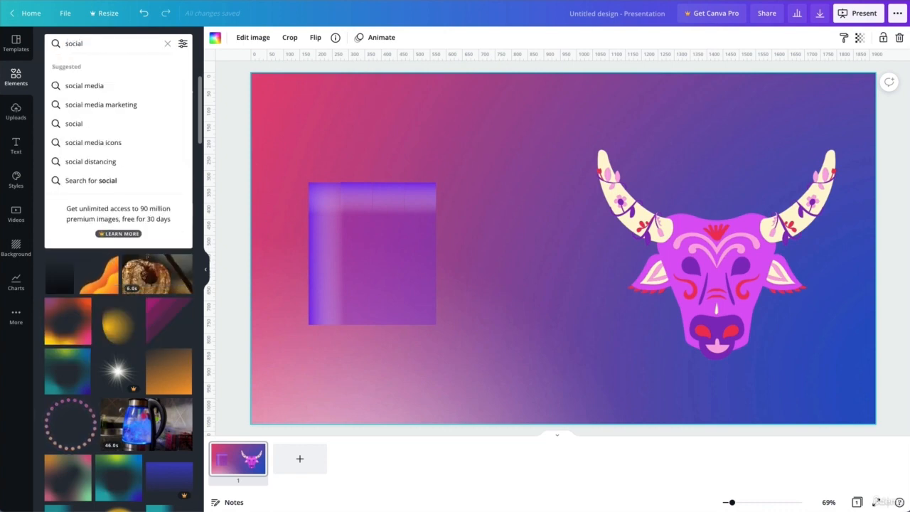
key(Return)
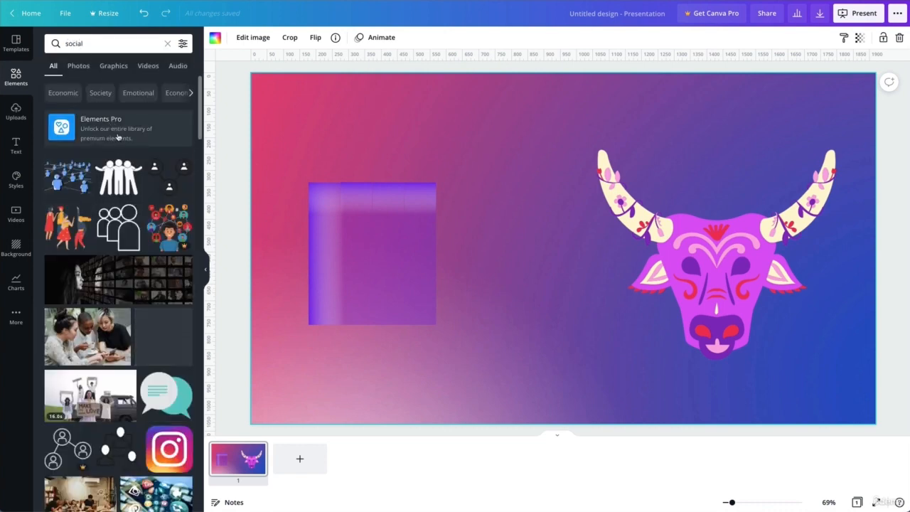
Step: Add the outlined Instagram icon from the social results, shrink it and centre it on the purple square
scroll(118, 137, down, 3)
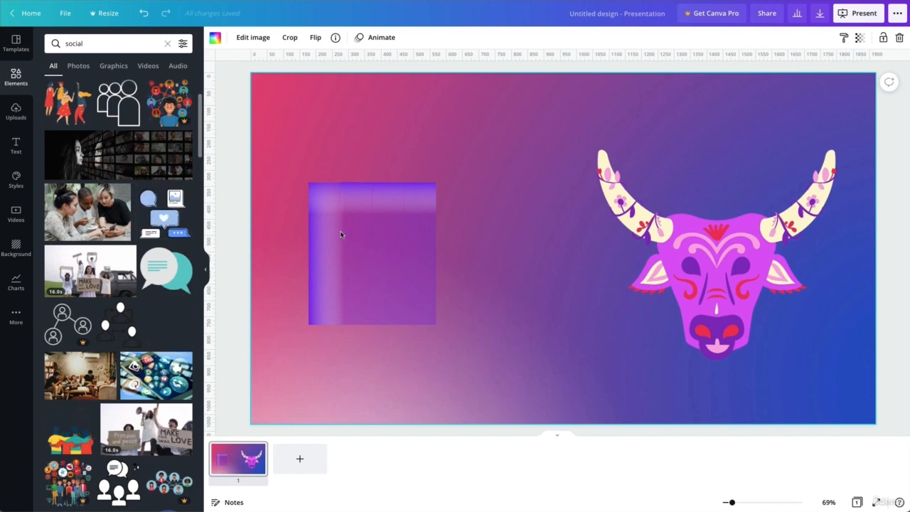
click(424, 269)
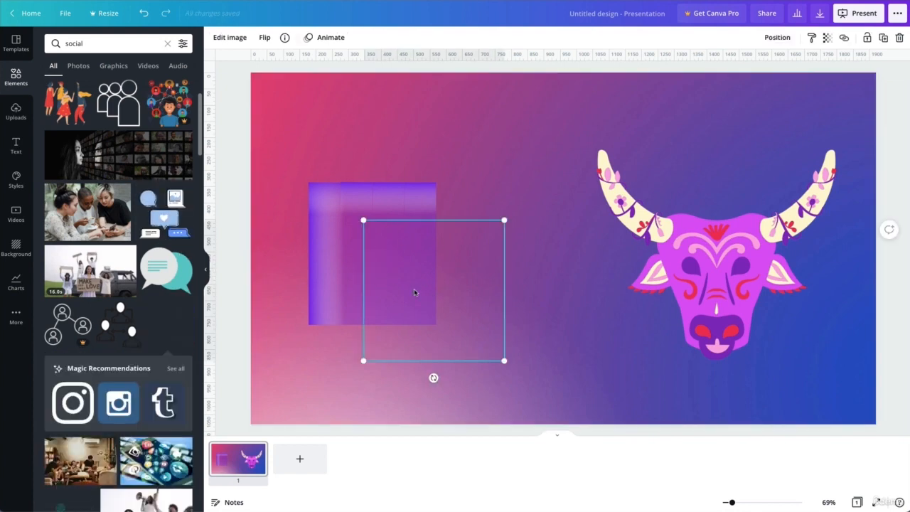
key(Escape)
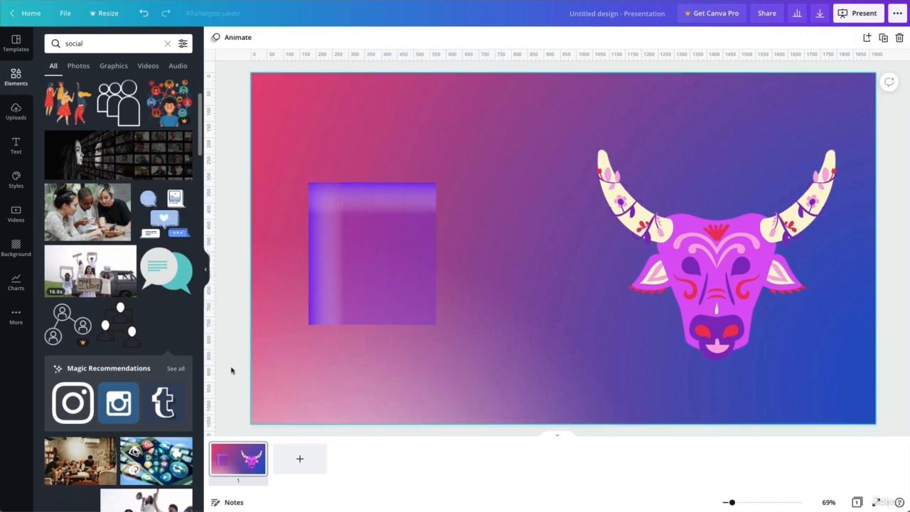
drag(73, 403, 341, 219)
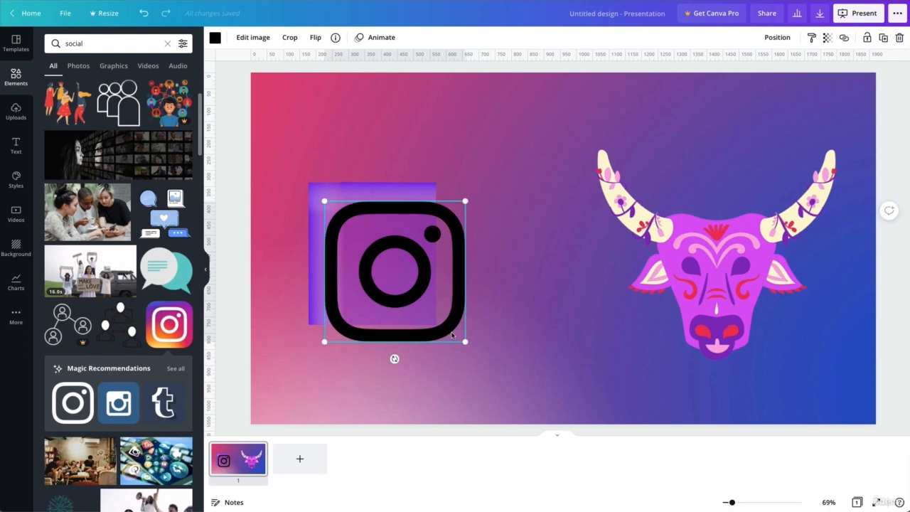
drag(452, 334, 406, 282)
drag(368, 243, 375, 256)
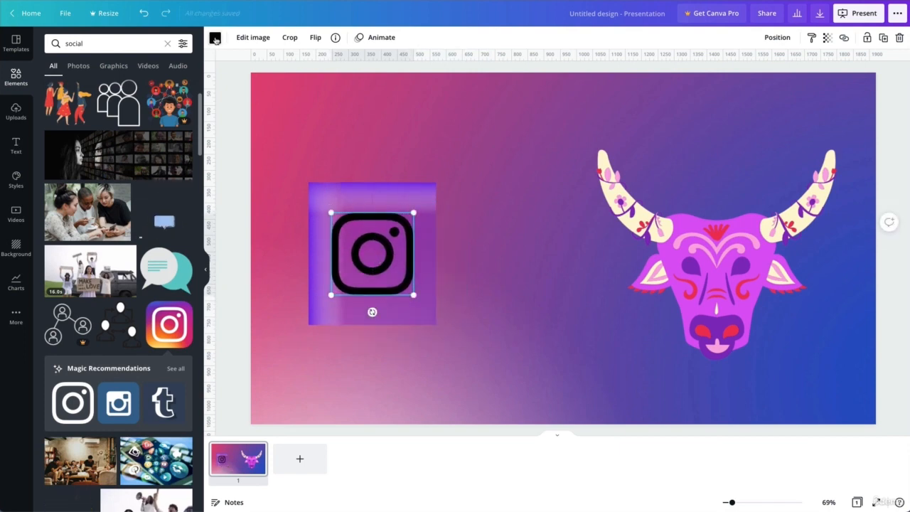
Step: Recolour the Instagram icon on the purple square white
click(216, 39)
click(105, 113)
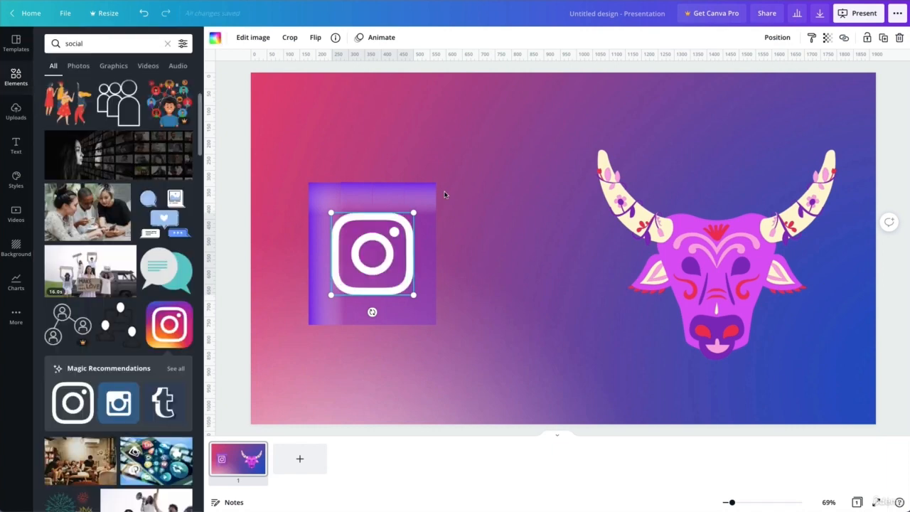
double_click(489, 153)
key(Escape)
click(441, 130)
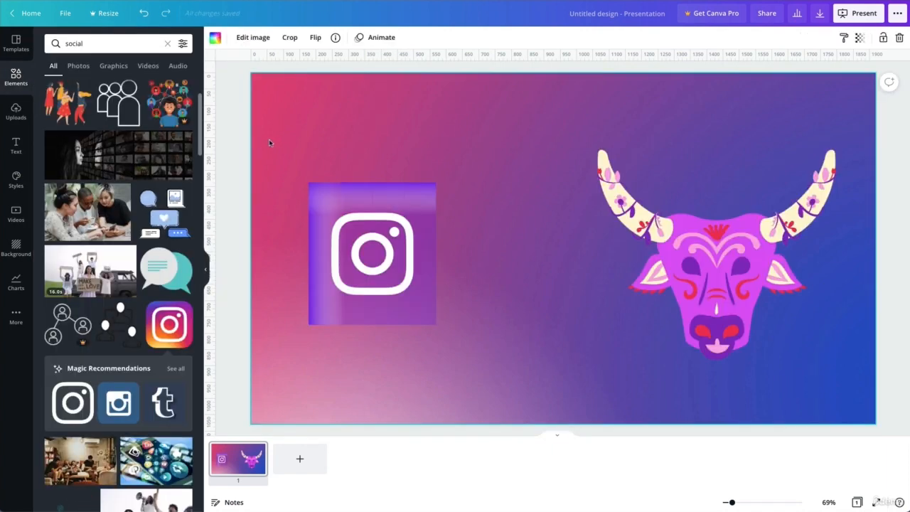
Step: Scale the purple square and its Instagram icon down together
drag(269, 143, 501, 368)
drag(435, 324, 396, 280)
click(315, 135)
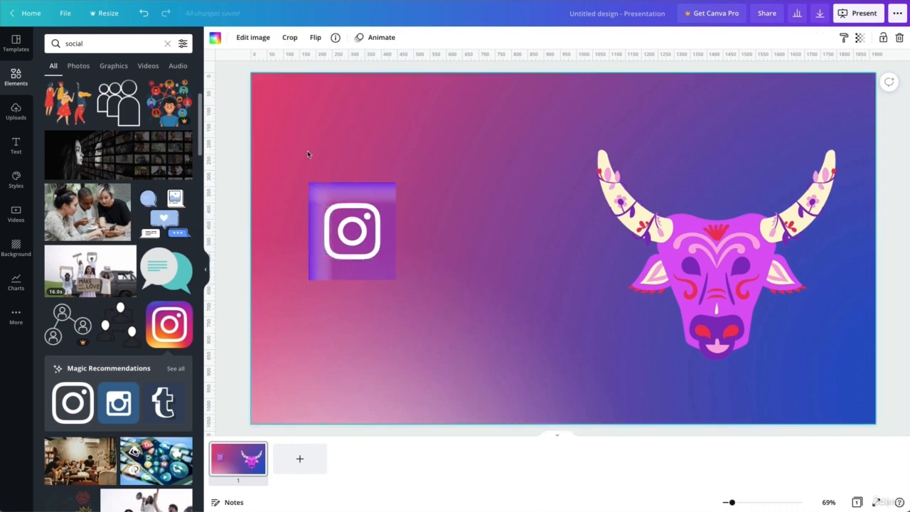
Step: Shrink the Instagram card further into the slide's lower-left area and move the bull head to the upper centre
drag(286, 157, 470, 329)
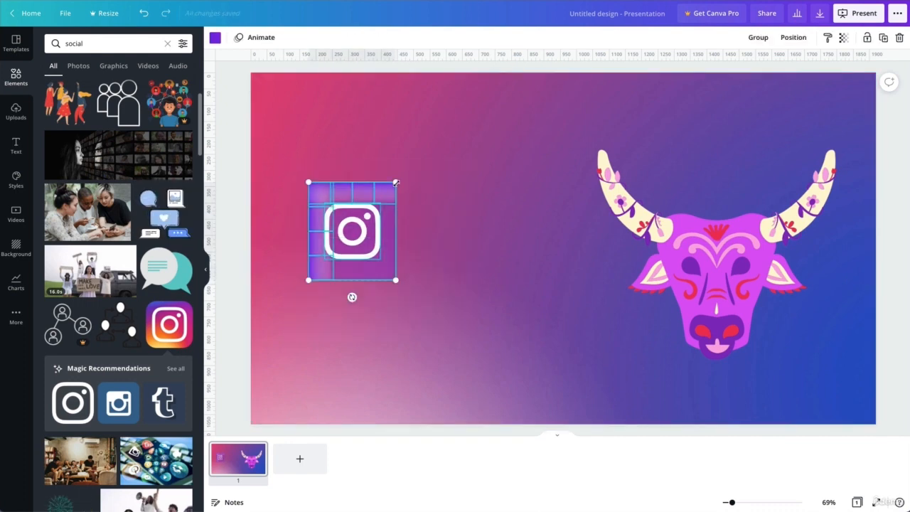
drag(396, 182, 362, 328)
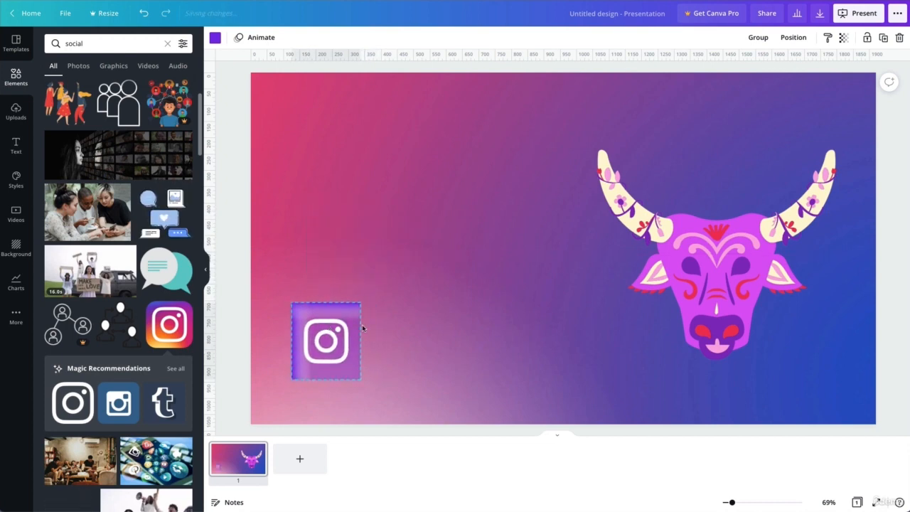
drag(731, 281, 553, 225)
click(521, 353)
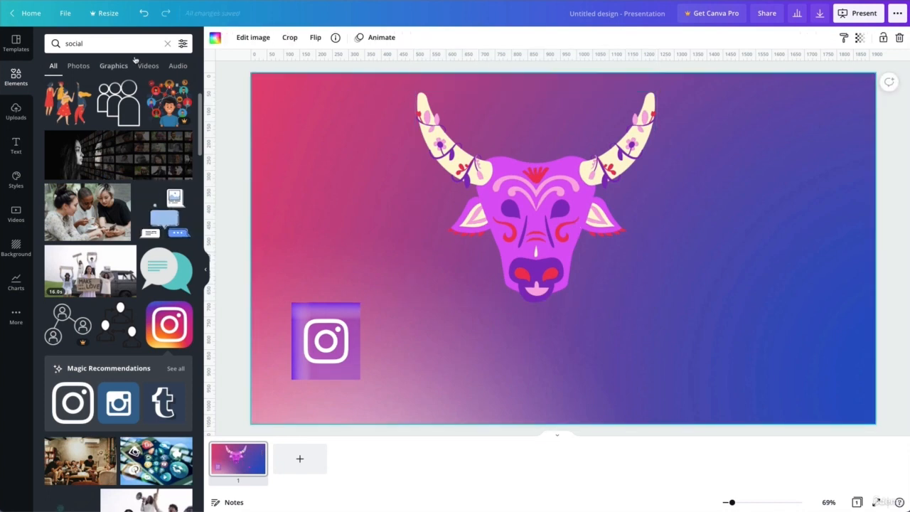
click(16, 145)
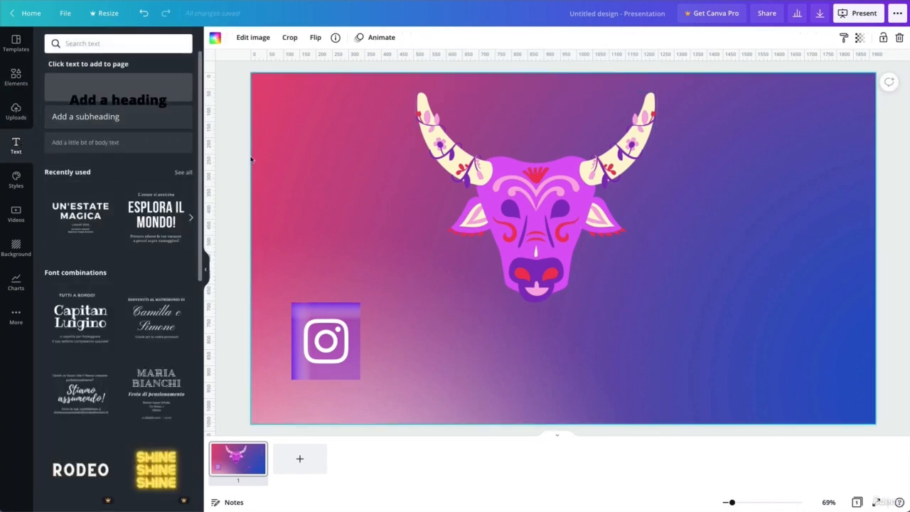
drag(250, 159, 469, 328)
double_click(483, 340)
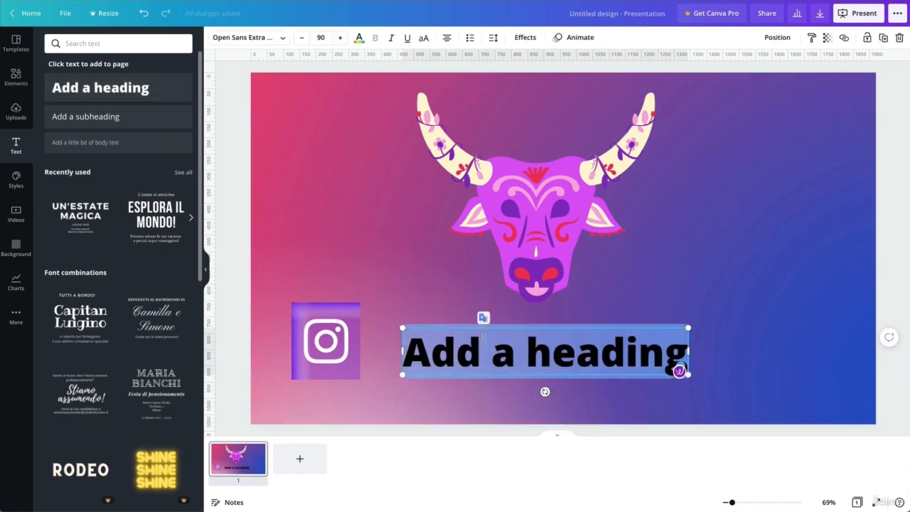
text(@)
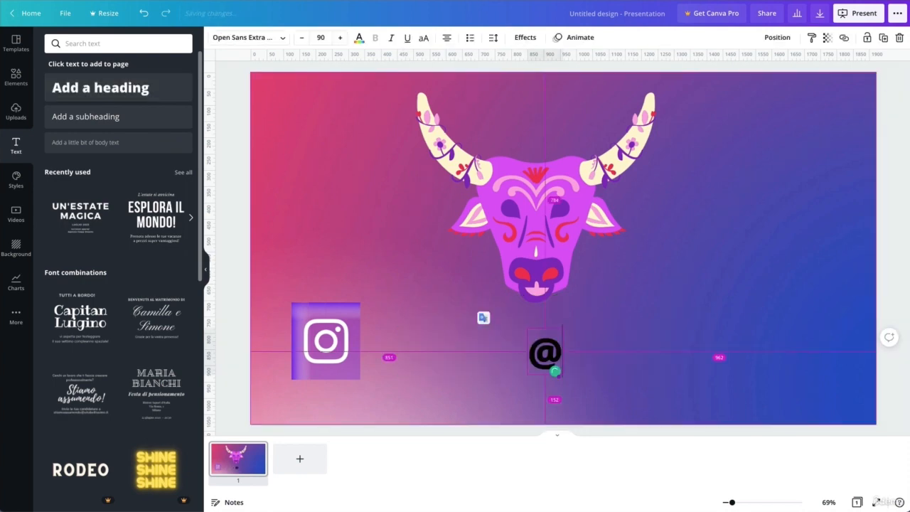
key(BackSpace)
text(@)
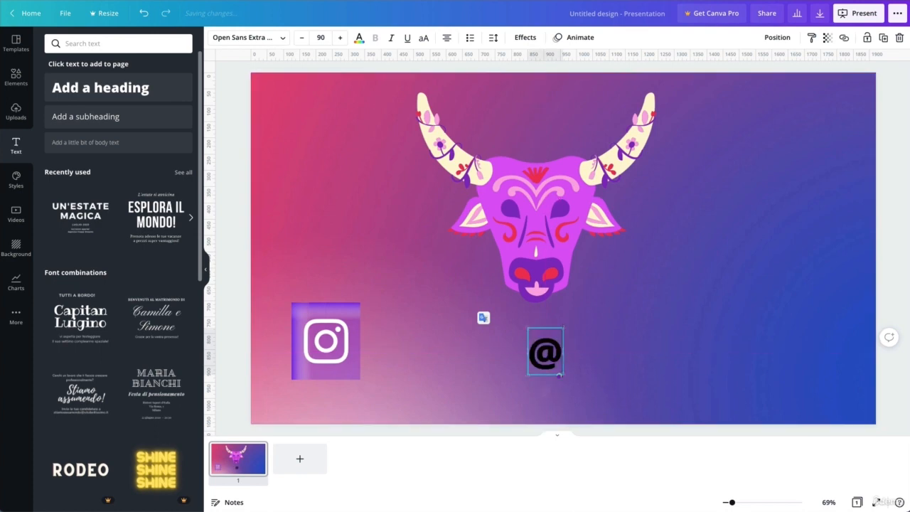
text(thet)
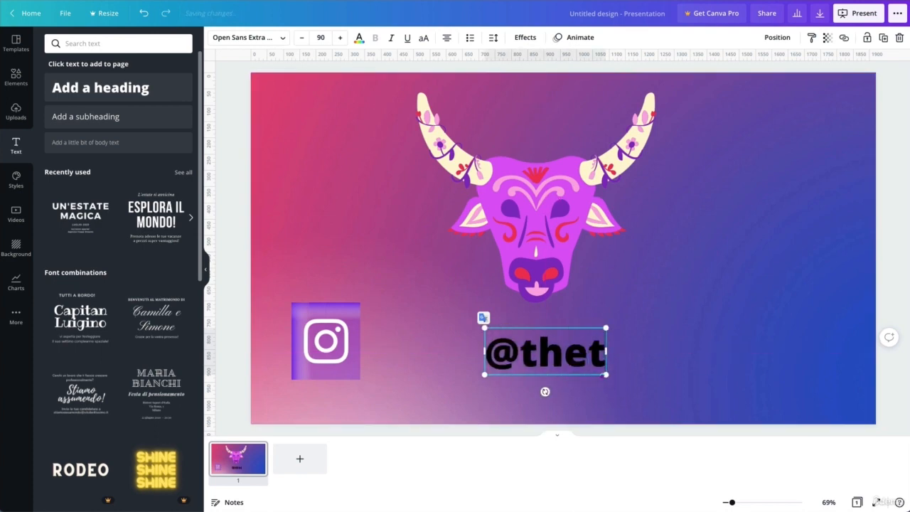
text(orolocos)
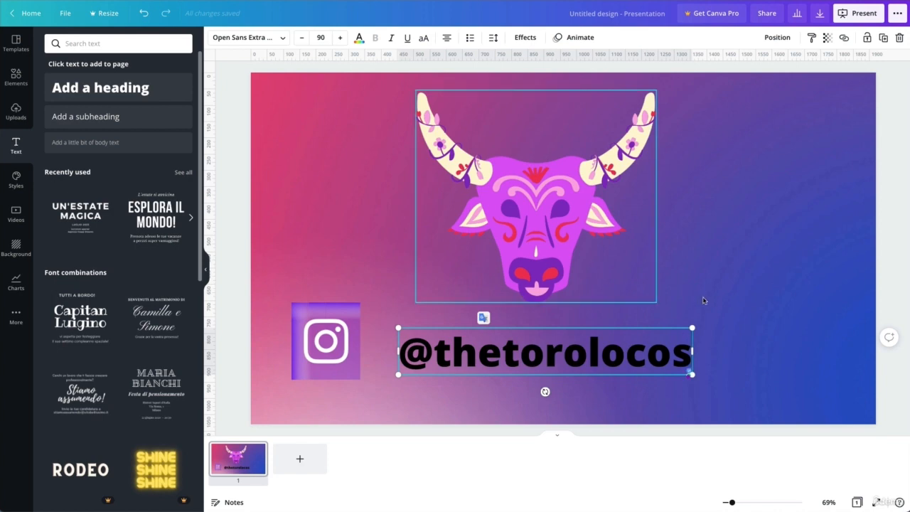
click(638, 321)
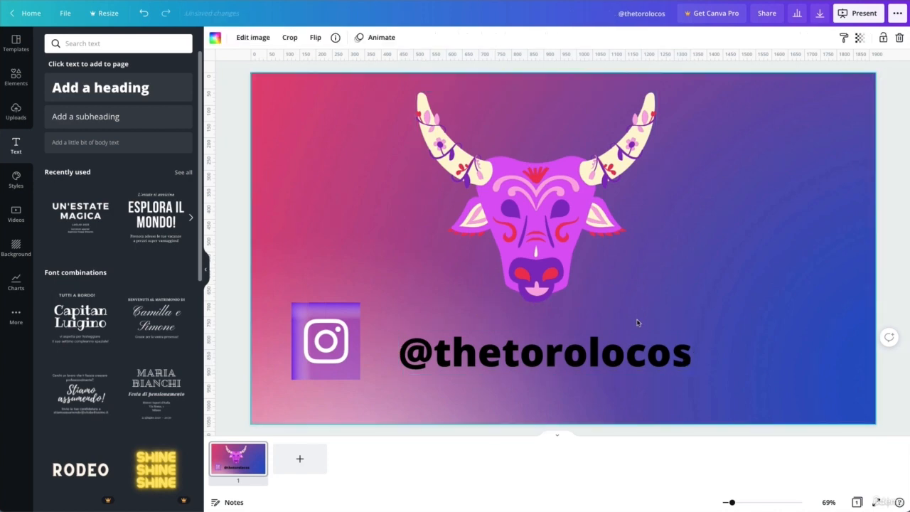
click(579, 340)
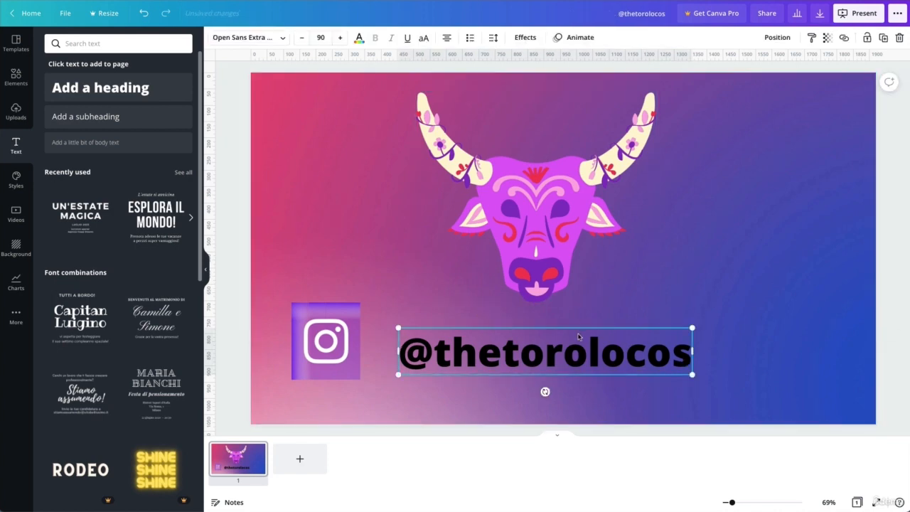
click(359, 37)
click(105, 112)
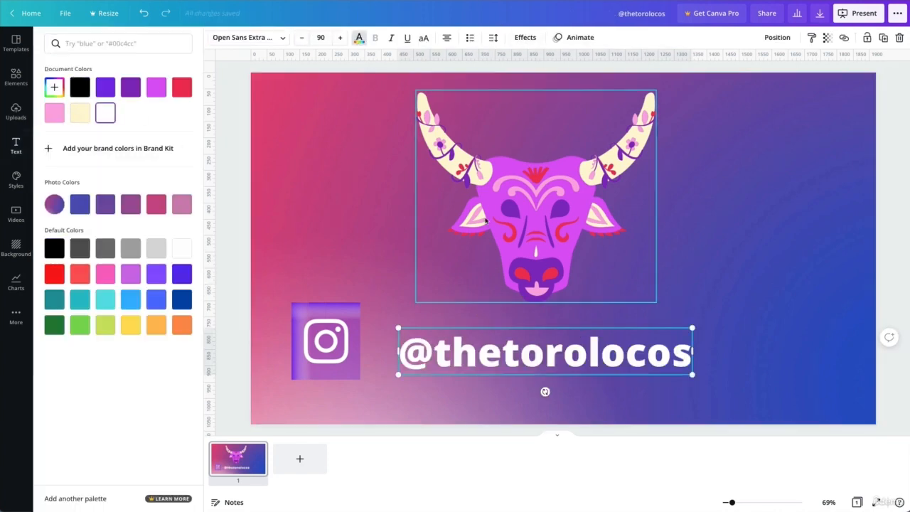
drag(261, 274, 382, 410)
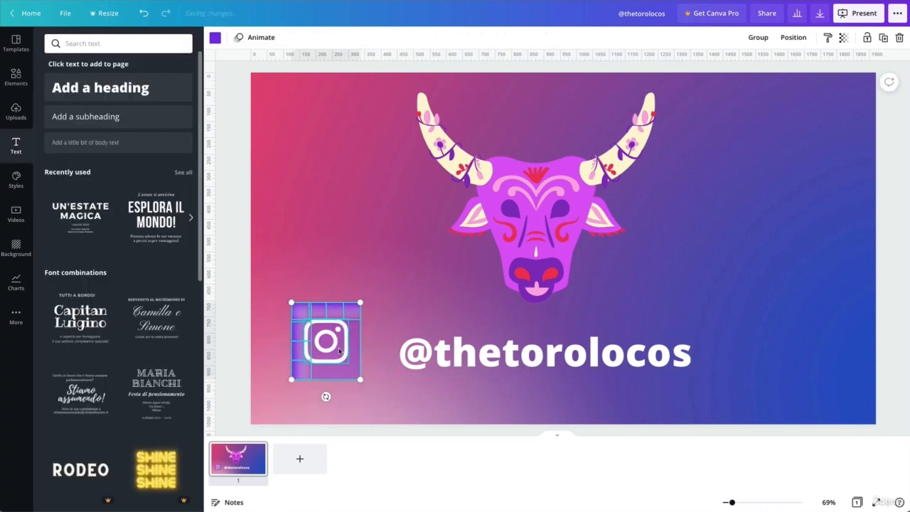
drag(337, 347, 359, 361)
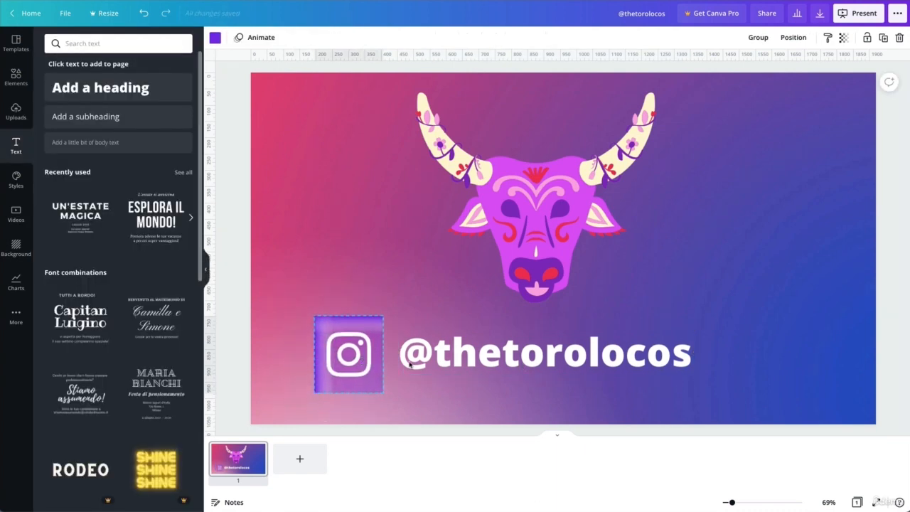
click(498, 352)
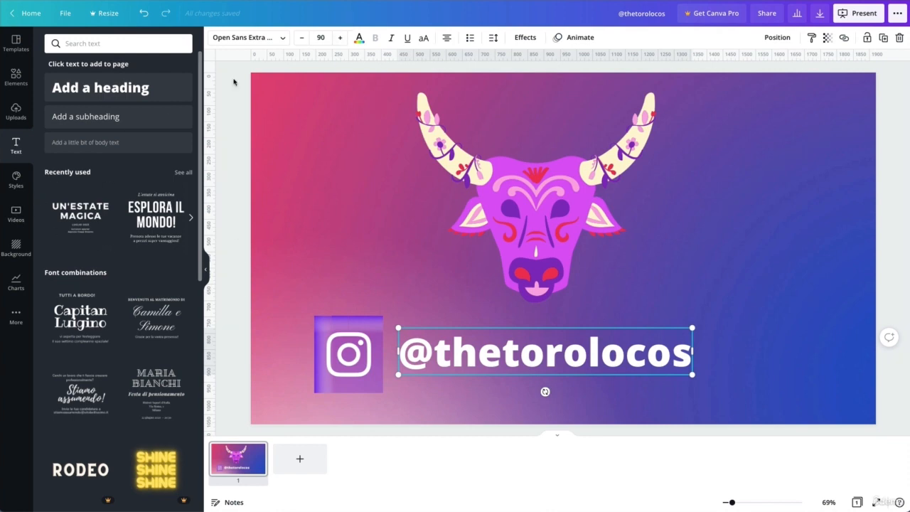
click(525, 37)
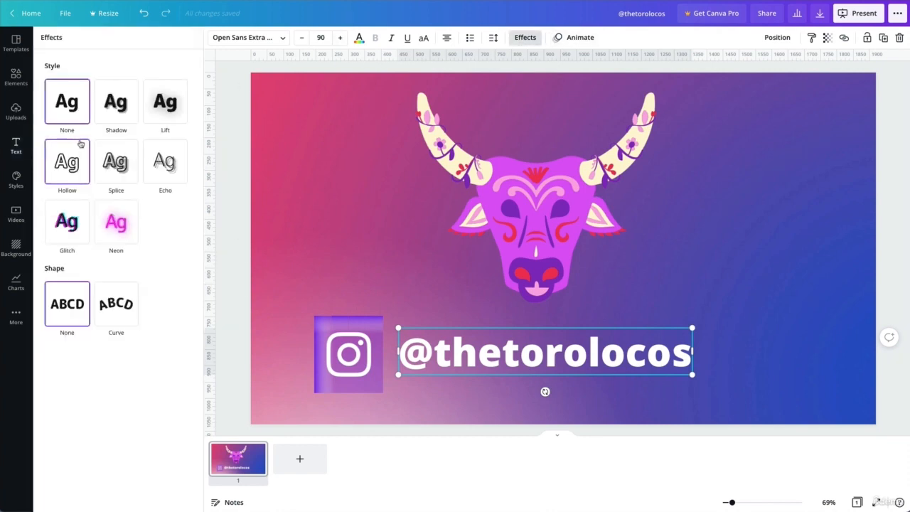
click(116, 111)
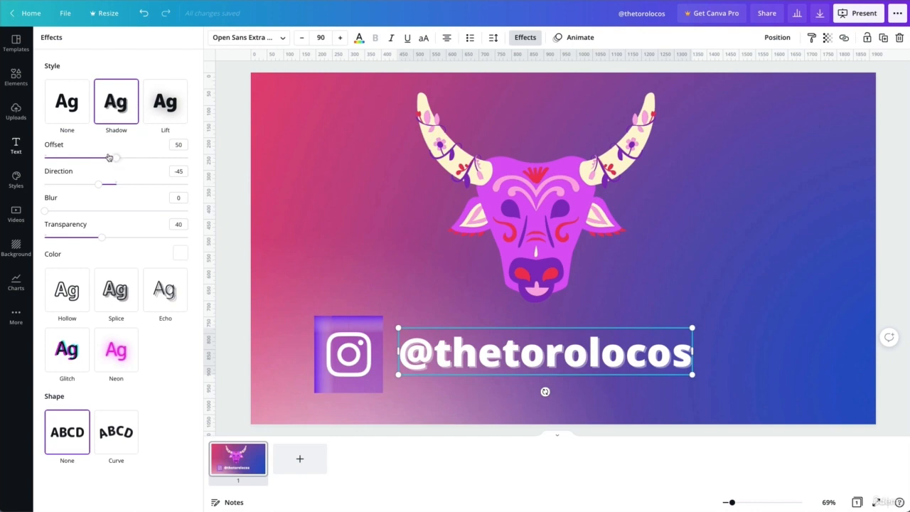
drag(109, 157, 105, 184)
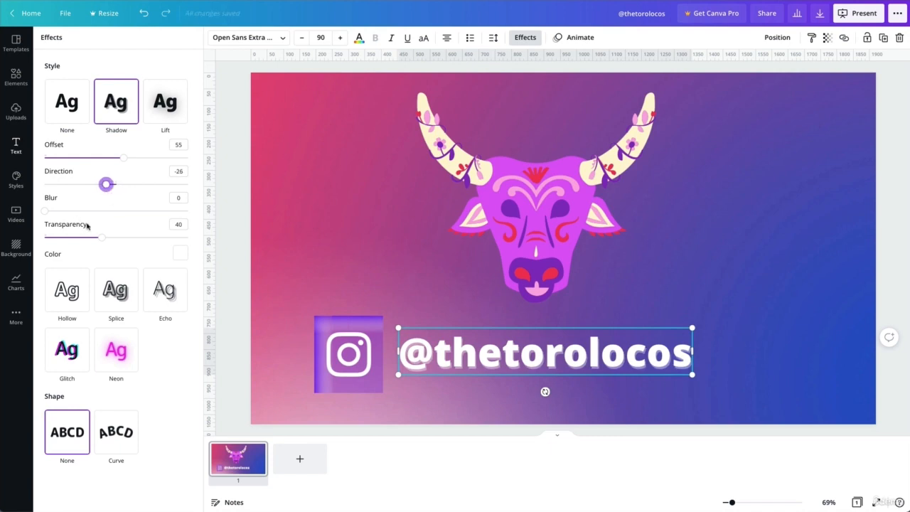
drag(49, 212, 122, 212)
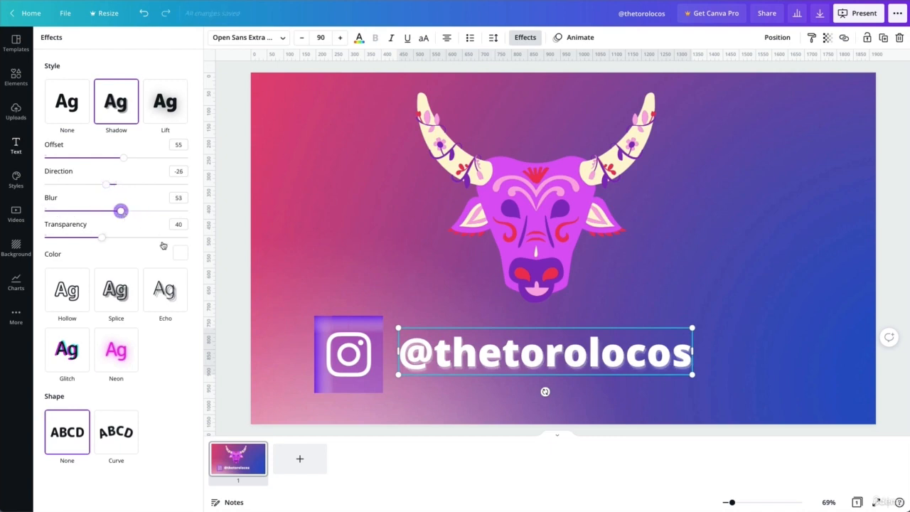
click(181, 252)
click(56, 357)
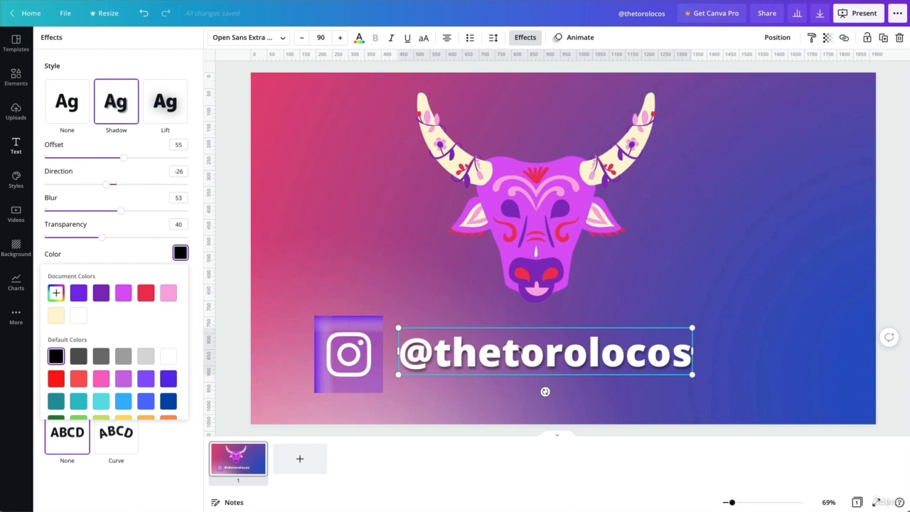
click(519, 347)
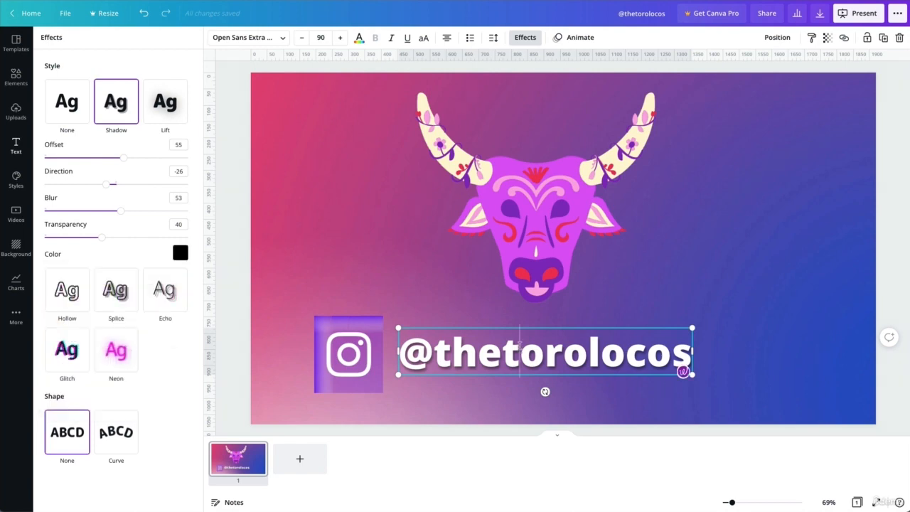
click(698, 298)
mouse_move(562, 352)
mouse_down()
mouse_move(587, 354)
mouse_move(557, 349)
mouse_up()
click(577, 386)
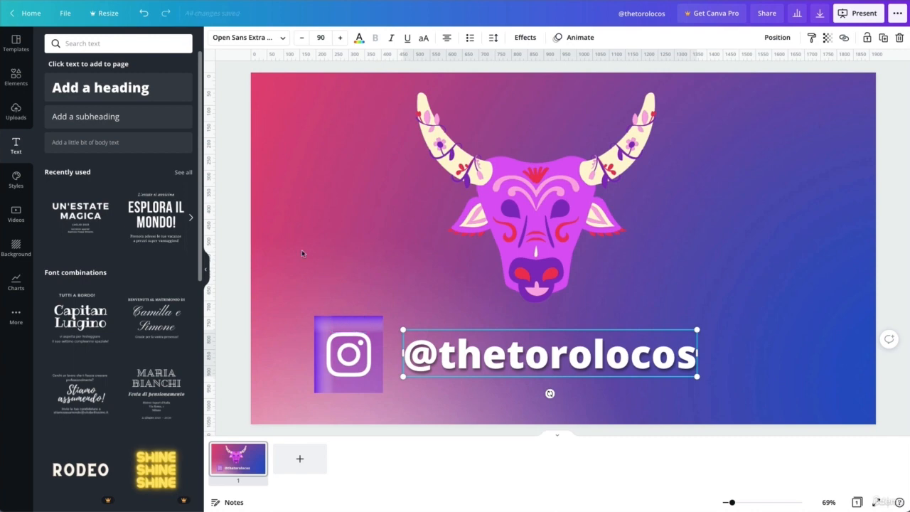
Step: Search the elements for "blur"
click(15, 77)
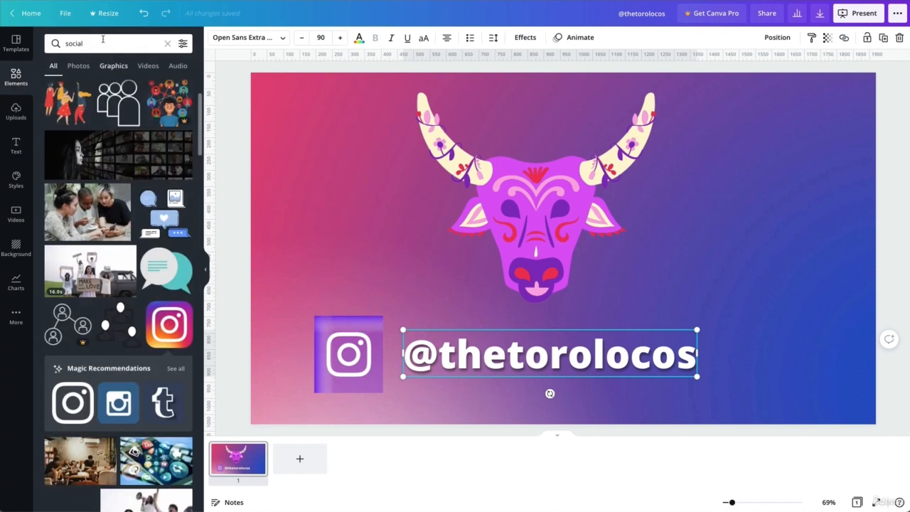
double_click(116, 38)
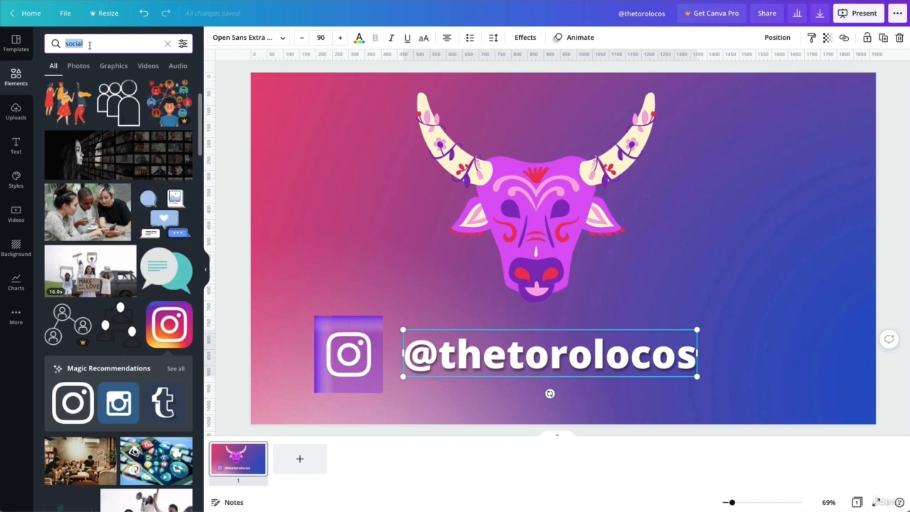
text(blur)
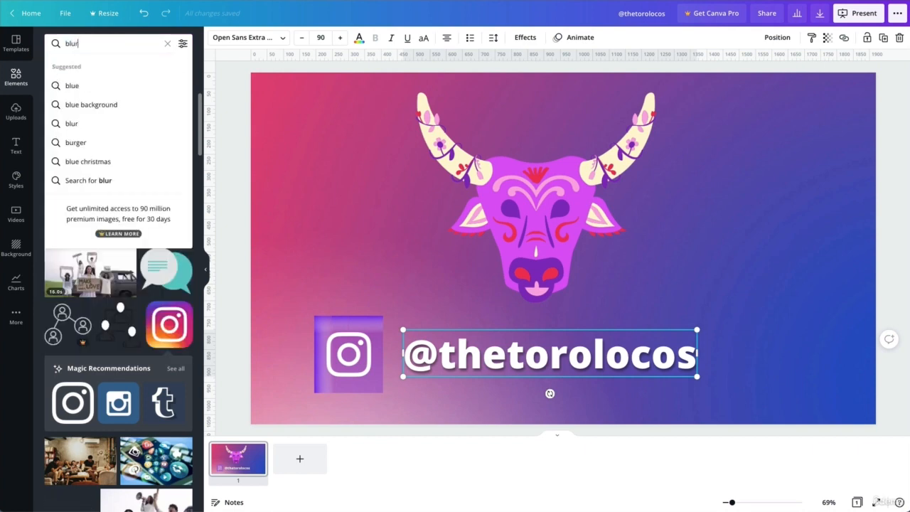
key(Return)
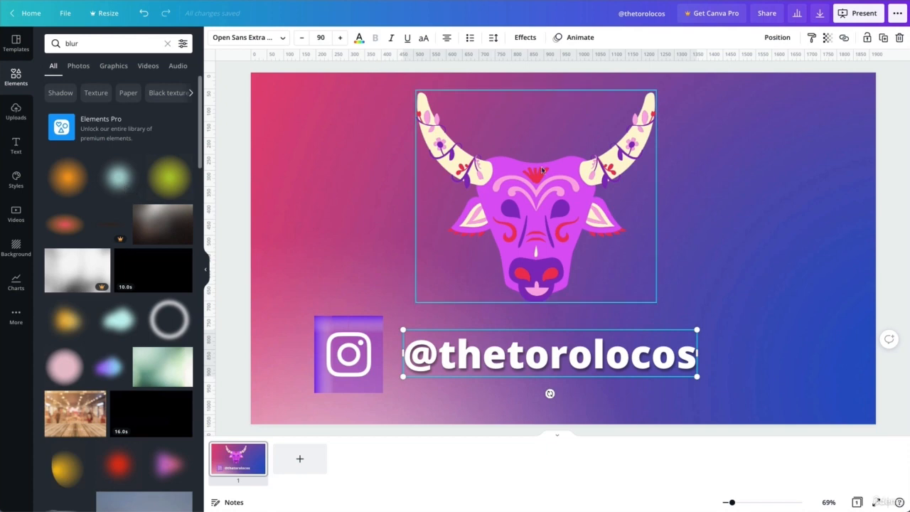
drag(543, 169, 550, 174)
click(804, 167)
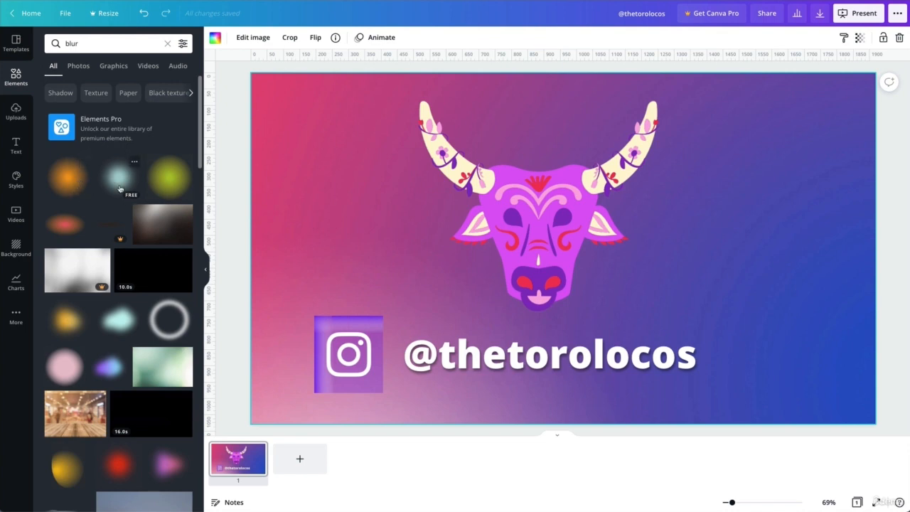
Step: Try the pink-purple blur from the results over the bull head, and delete it
scroll(142, 334, down, 2)
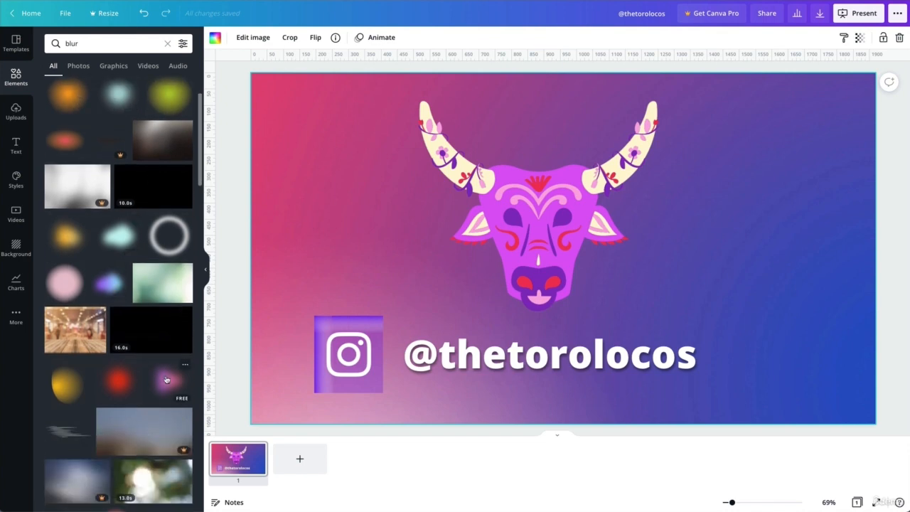
drag(166, 380, 647, 208)
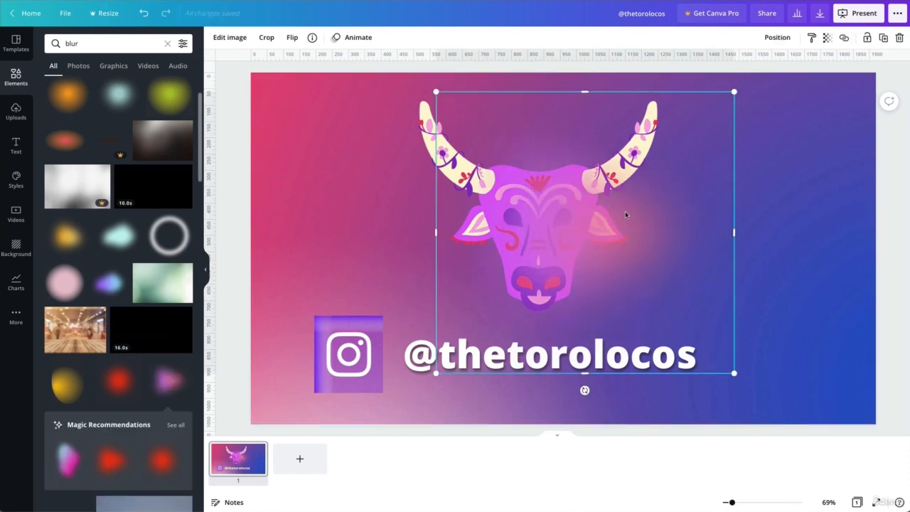
key(Delete)
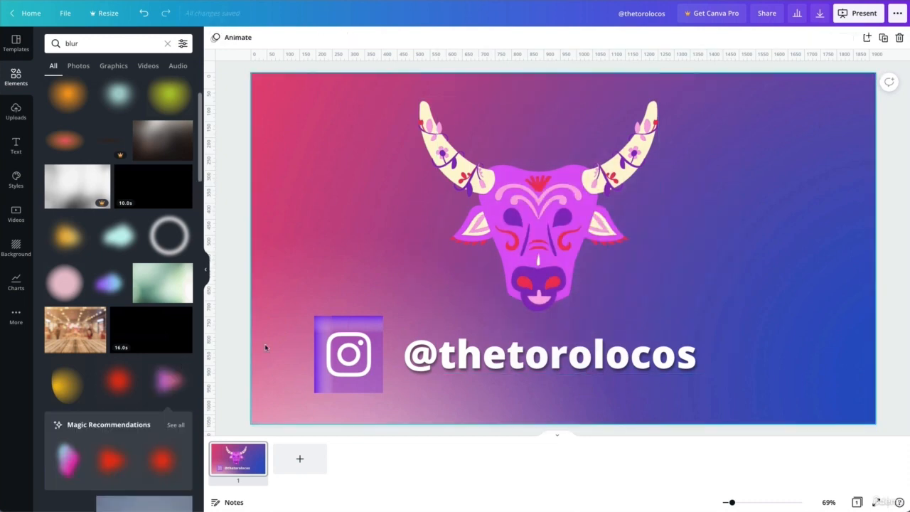
Step: Try the green-and-blue round blur beside the bull head, enlarged to about 713 × 734, and delete it
scroll(130, 332, down, 5)
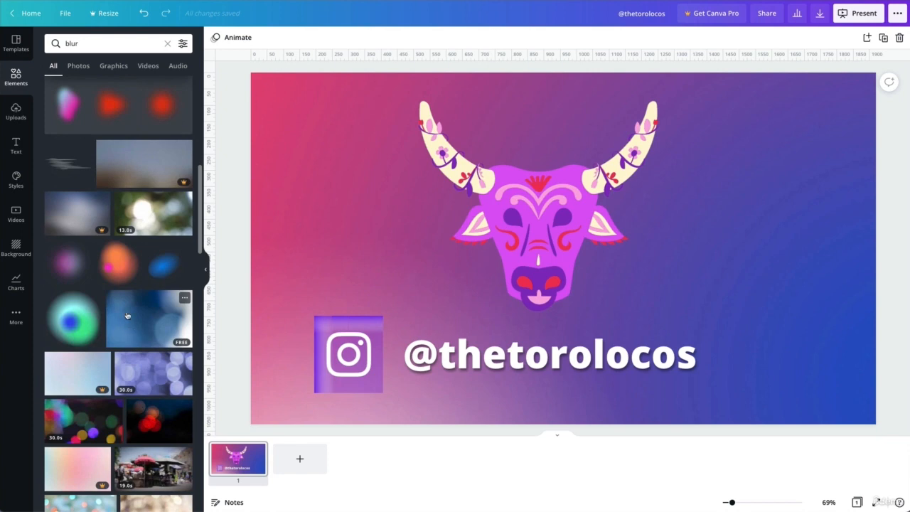
scroll(128, 315, down, 1)
drag(84, 246, 552, 254)
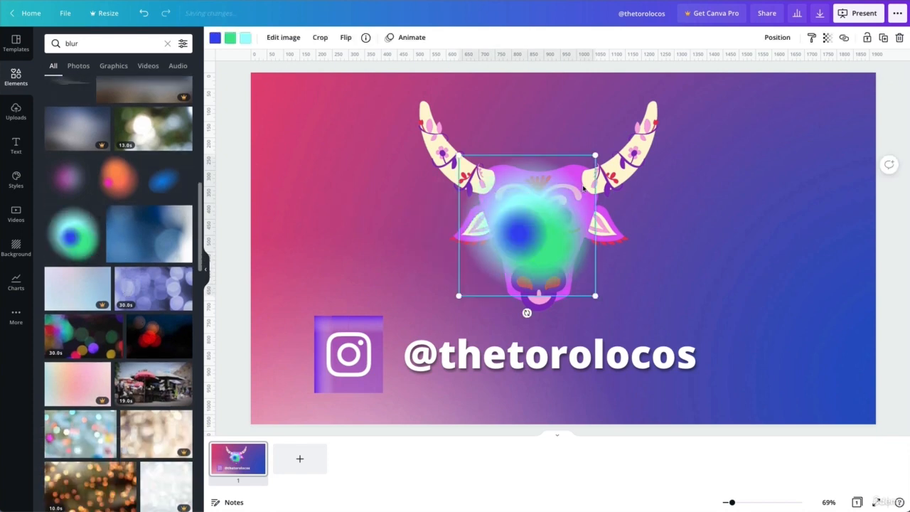
drag(595, 155, 691, 61)
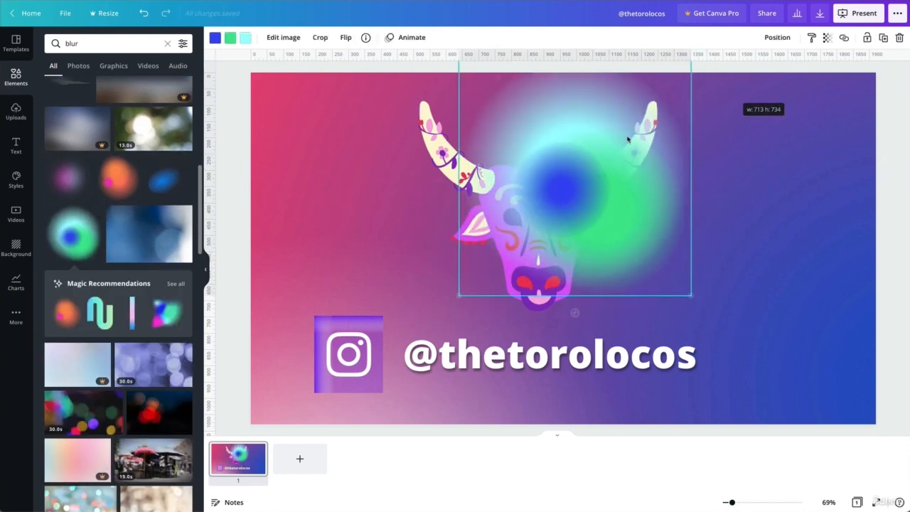
drag(520, 189, 597, 233)
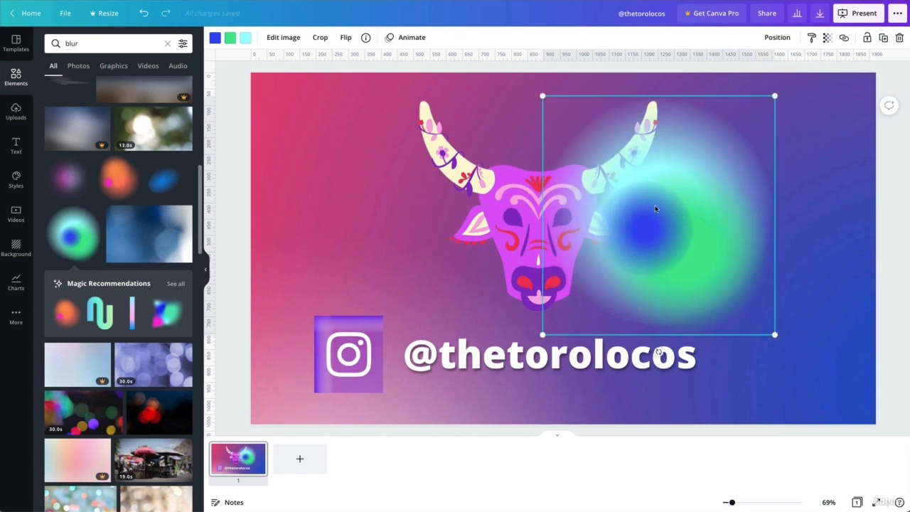
key(Delete)
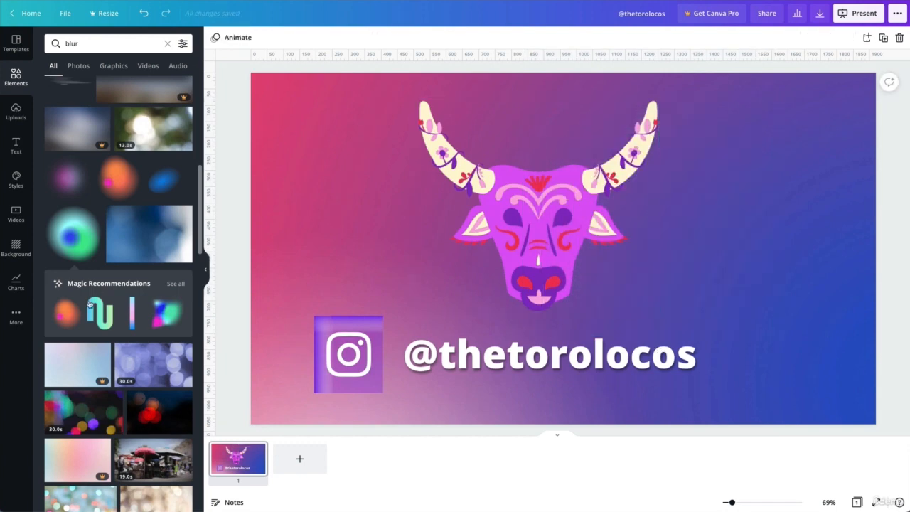
Step: Add the pale teal blur to the slide, enlarge it beyond the slide's height and centre it over the bull head
scroll(146, 287, up, 5)
scroll(146, 287, up, 1)
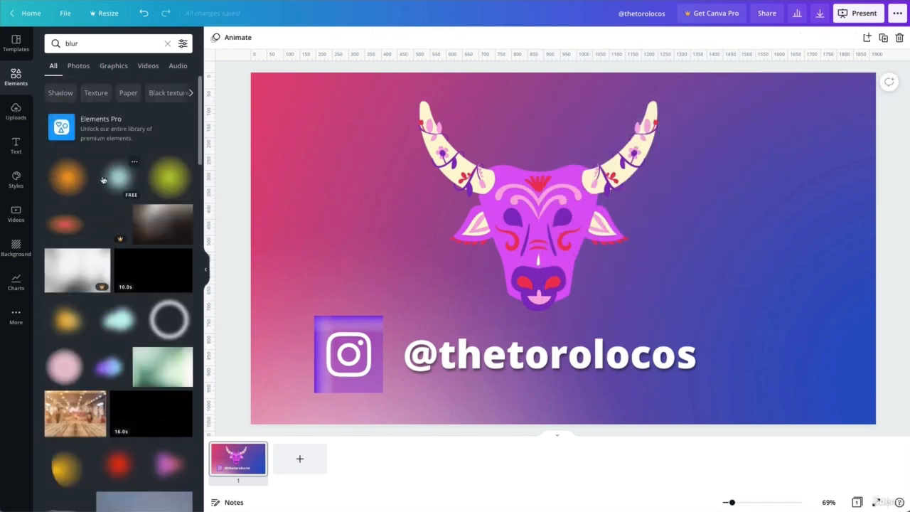
drag(291, 164, 522, 244)
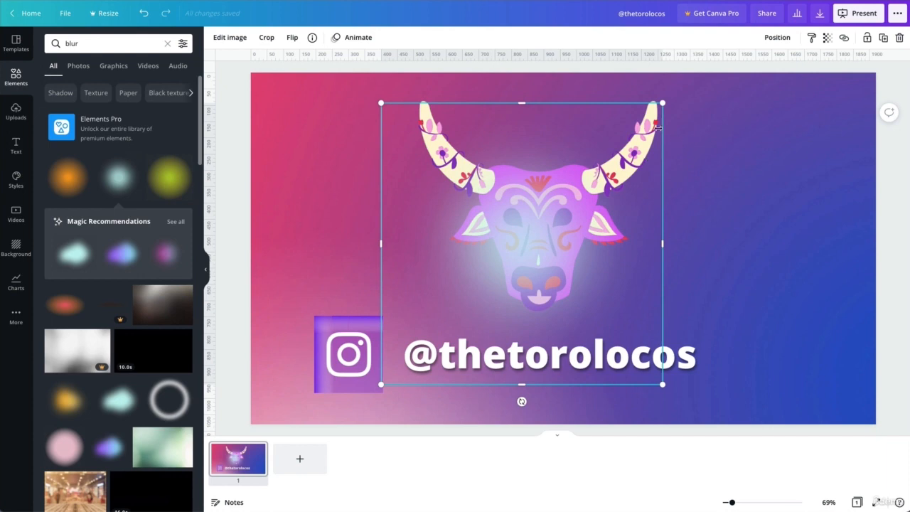
drag(661, 101, 765, 61)
drag(593, 169, 573, 177)
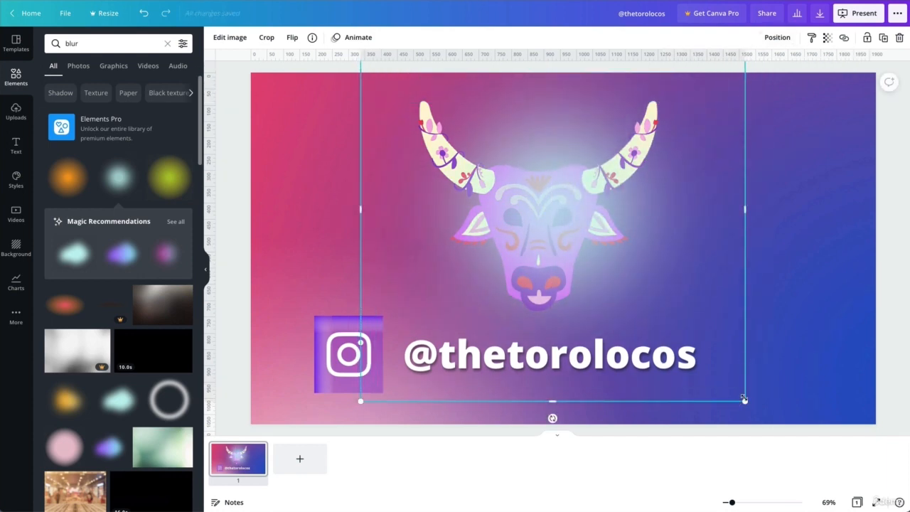
drag(745, 400, 804, 434)
drag(564, 211, 528, 211)
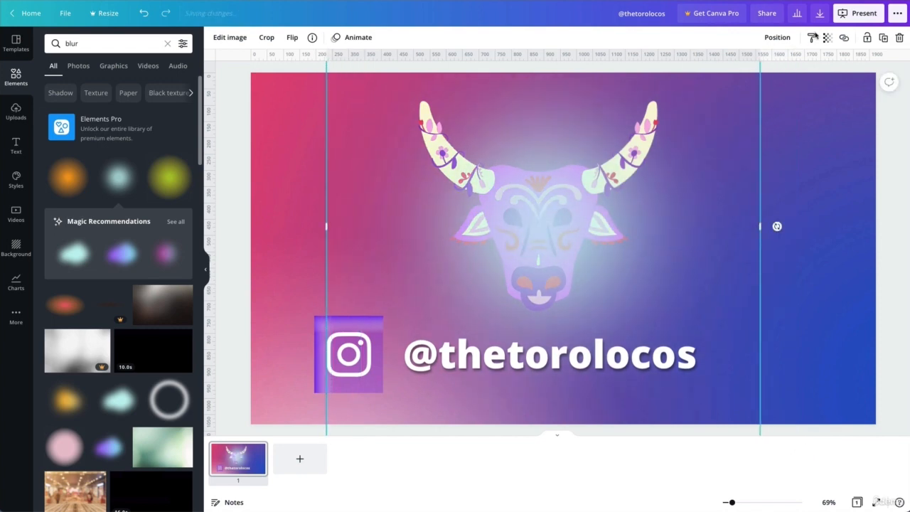
Step: Send the teal blur to the back and nudge it so it glows evenly behind the bull head
click(776, 39)
click(755, 84)
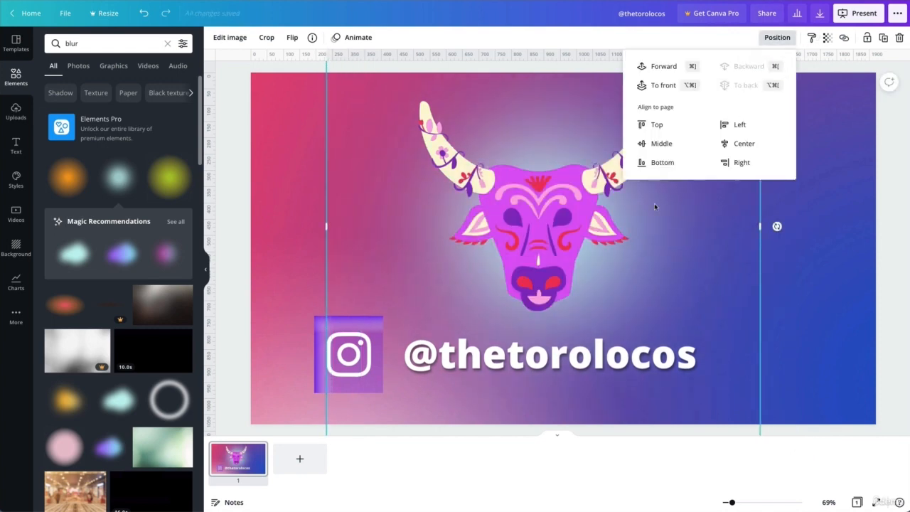
mouse_move(673, 215)
mouse_down()
mouse_move(660, 219)
mouse_move(671, 217)
mouse_up()
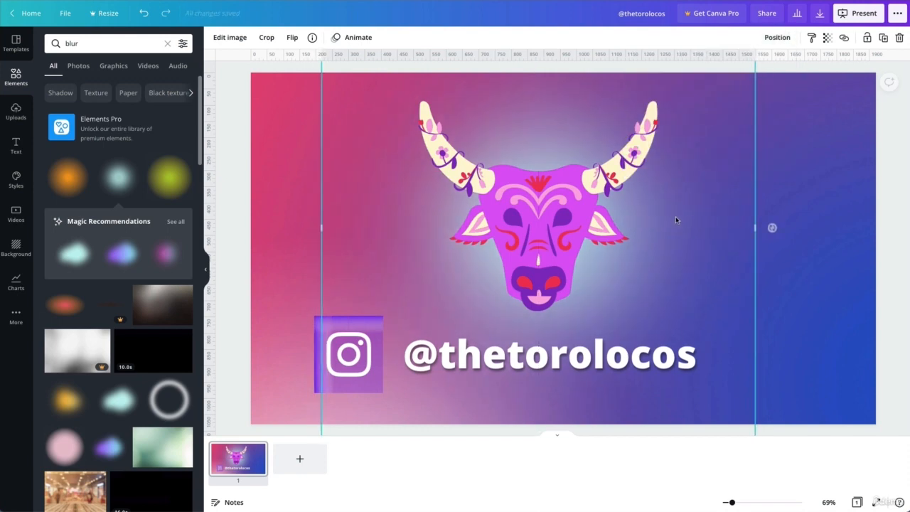
click(860, 254)
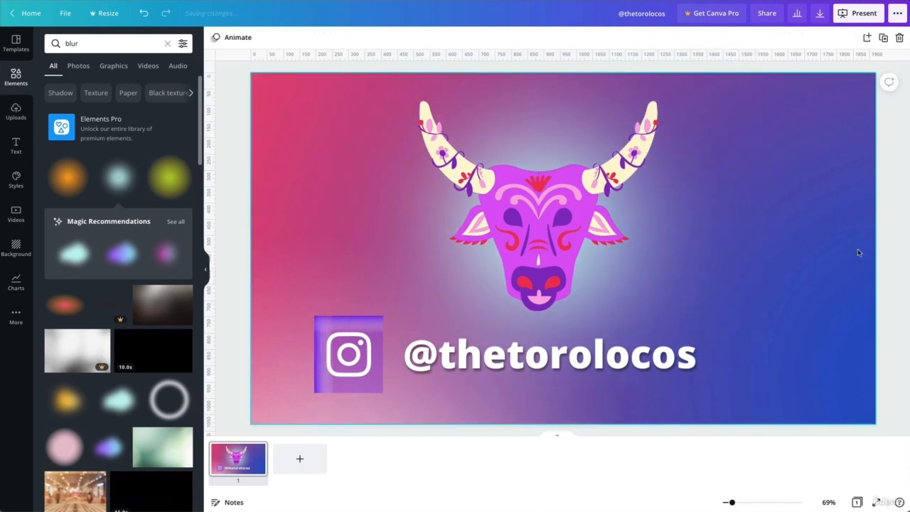
drag(404, 404, 381, 398)
drag(268, 243, 461, 359)
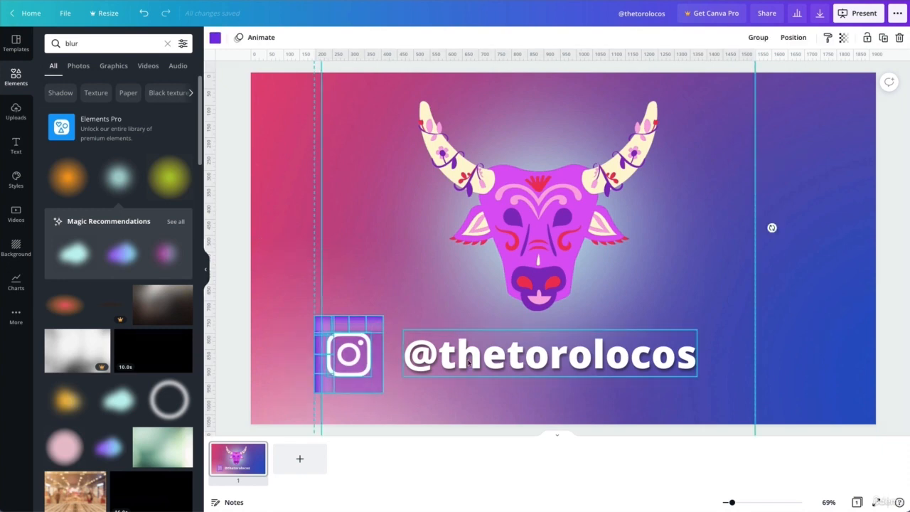
drag(245, 315, 478, 412)
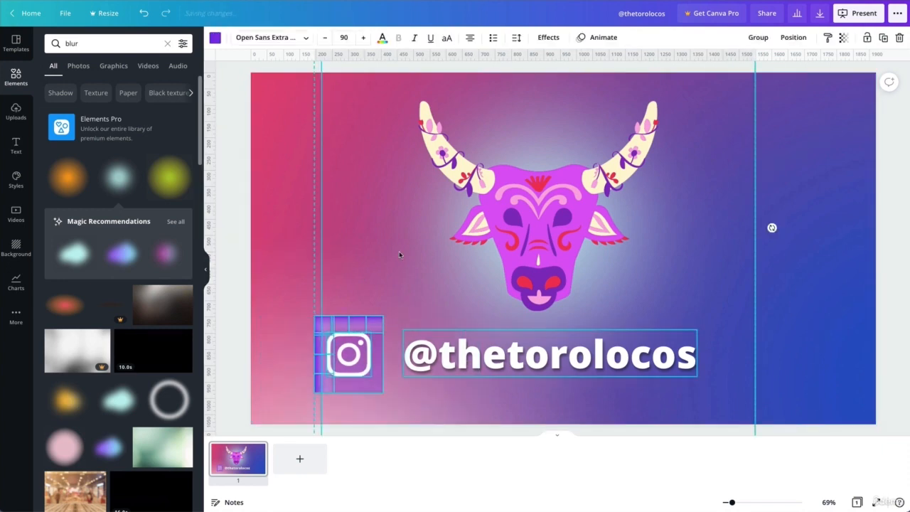
drag(264, 168, 369, 217)
drag(277, 307, 452, 405)
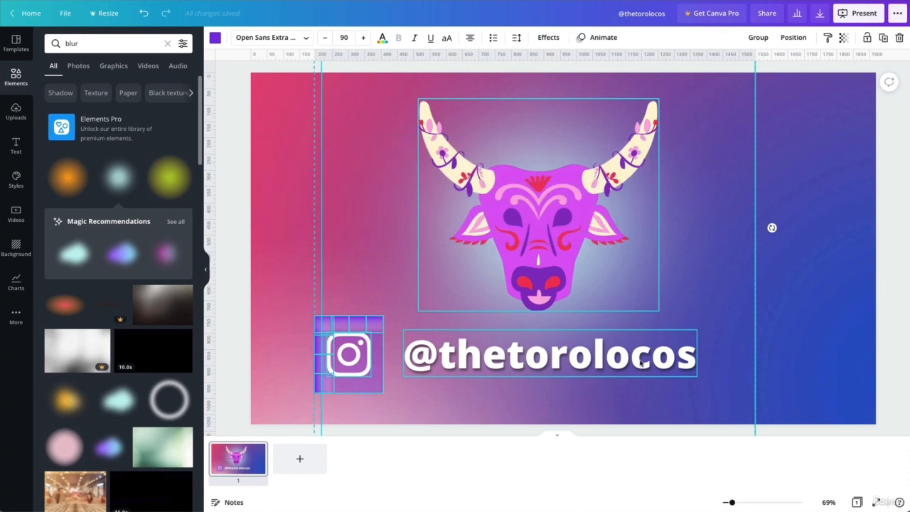
click(260, 313)
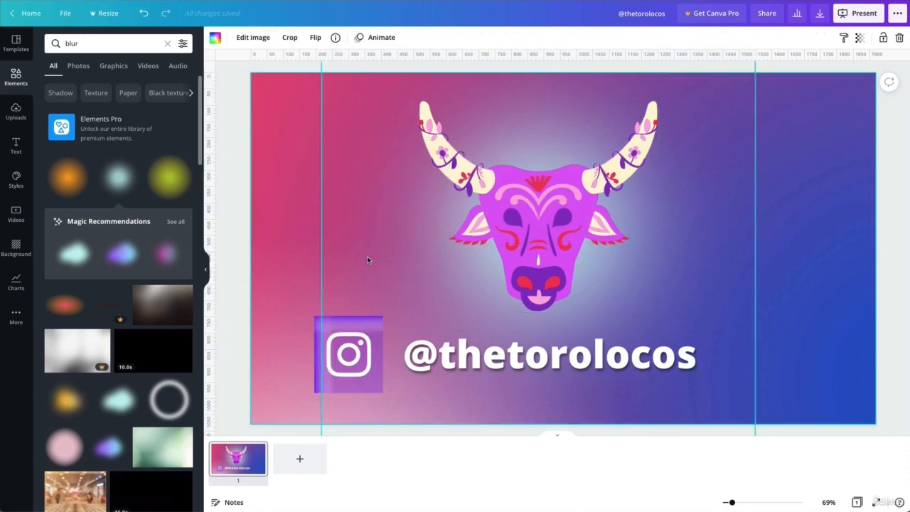
drag(368, 256, 384, 422)
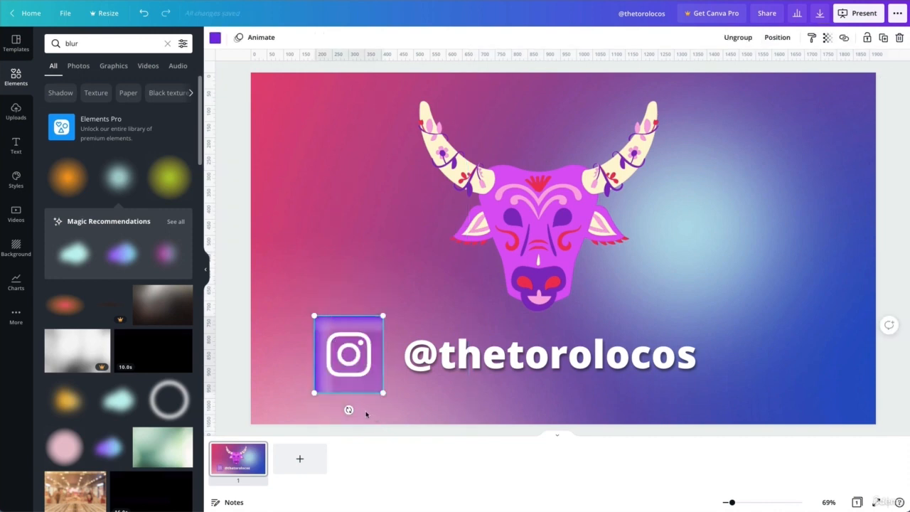
shift+click(450, 359)
drag(450, 360, 474, 354)
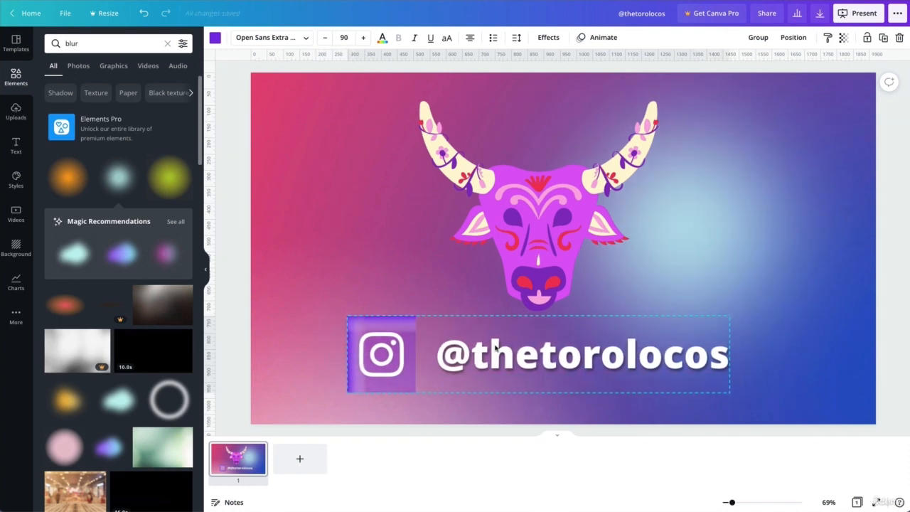
click(810, 232)
drag(810, 232, 678, 234)
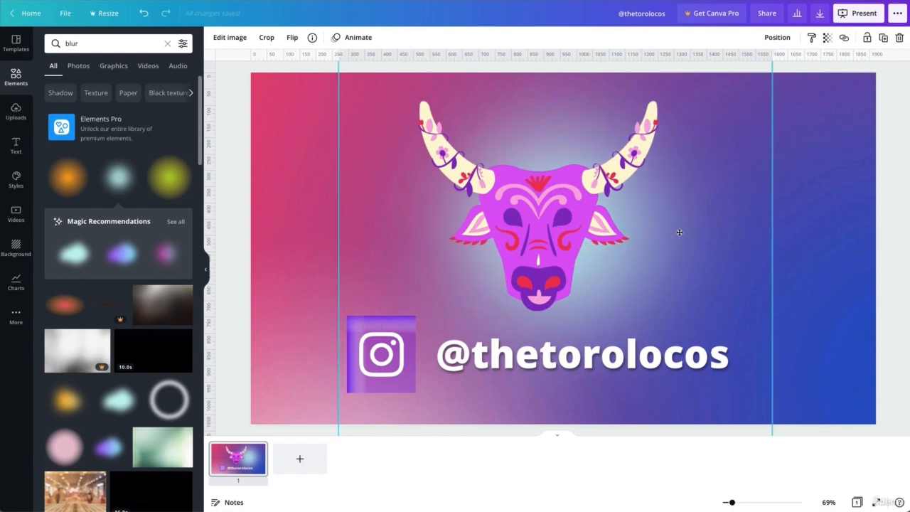
click(789, 227)
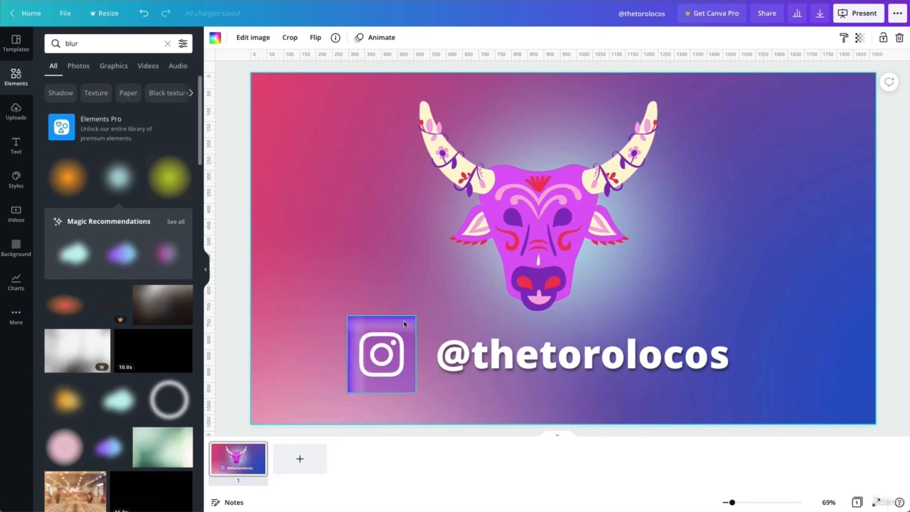
click(540, 354)
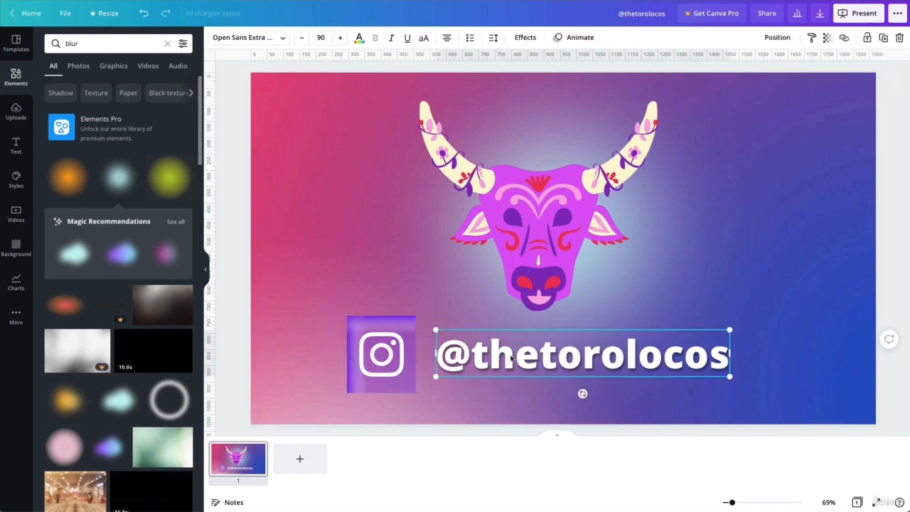
click(292, 195)
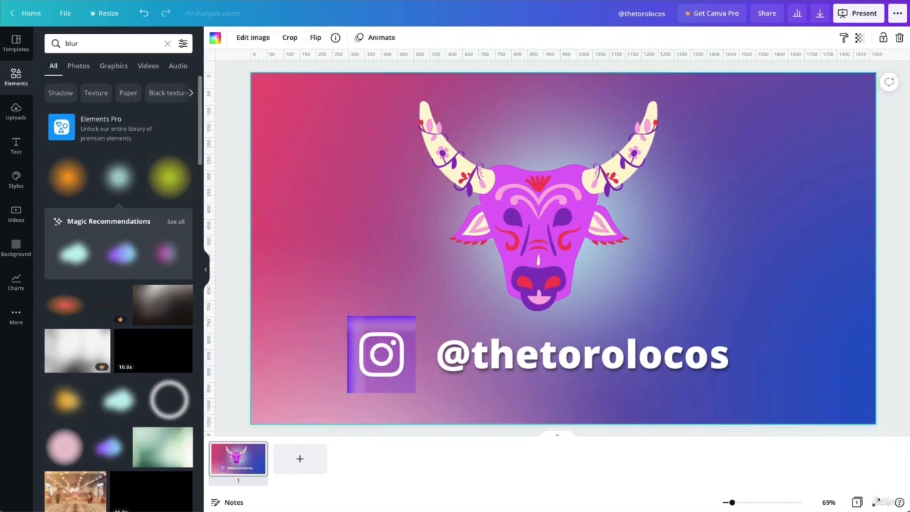